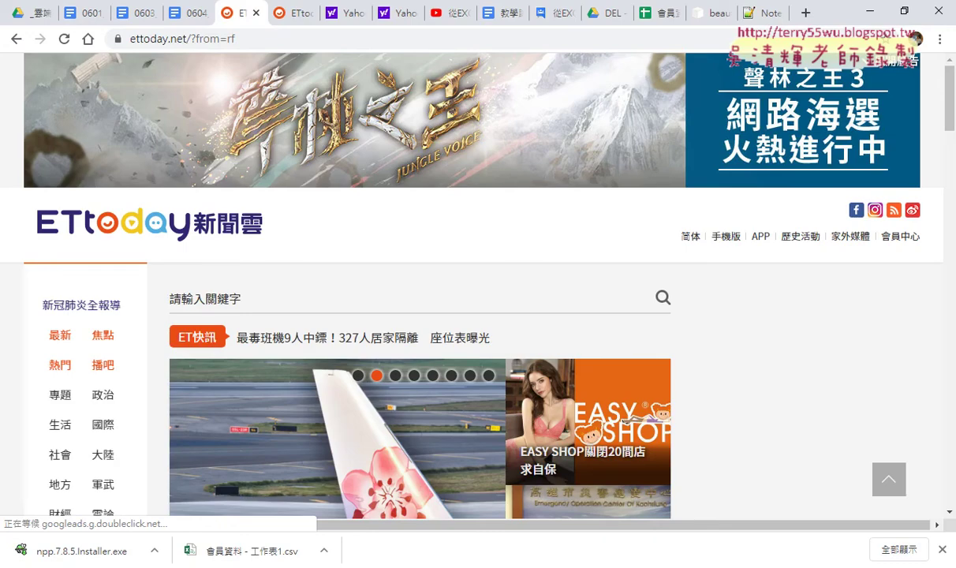
Step: Scroll the ETtoday home page down to the 熱門新聞 hot-news section
scroll(371, 262, down, 4)
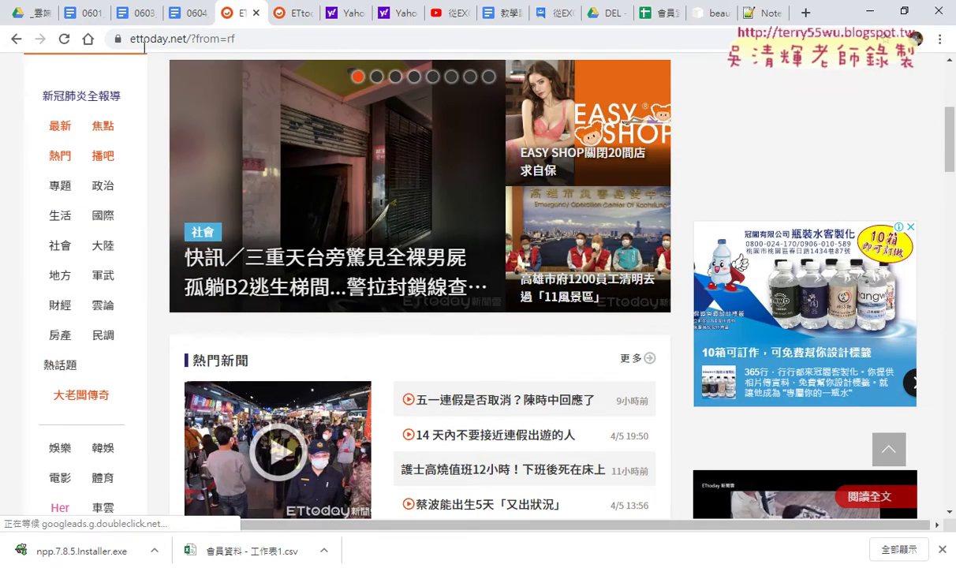
click(64, 39)
scroll(645, 325, down, 1)
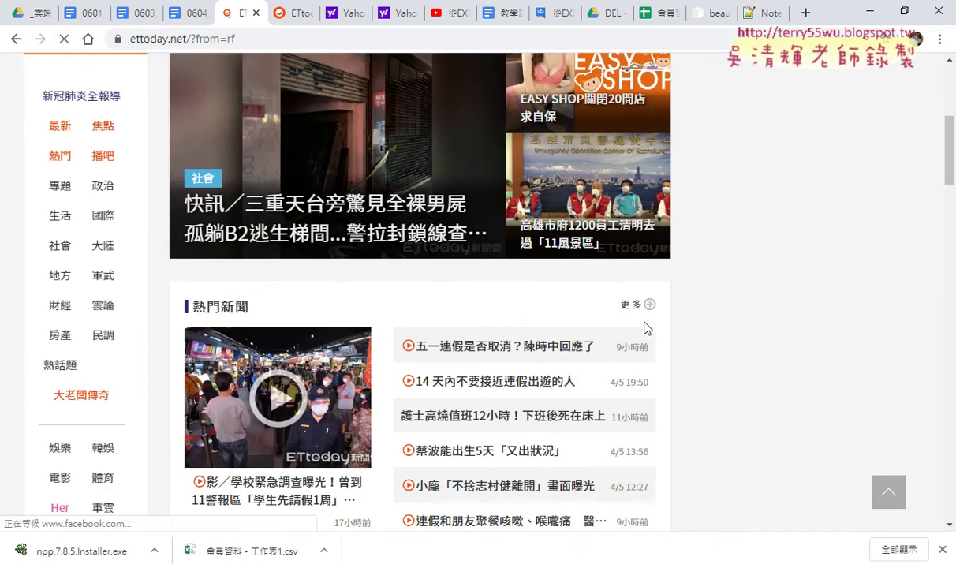
scroll(645, 326, down, 3)
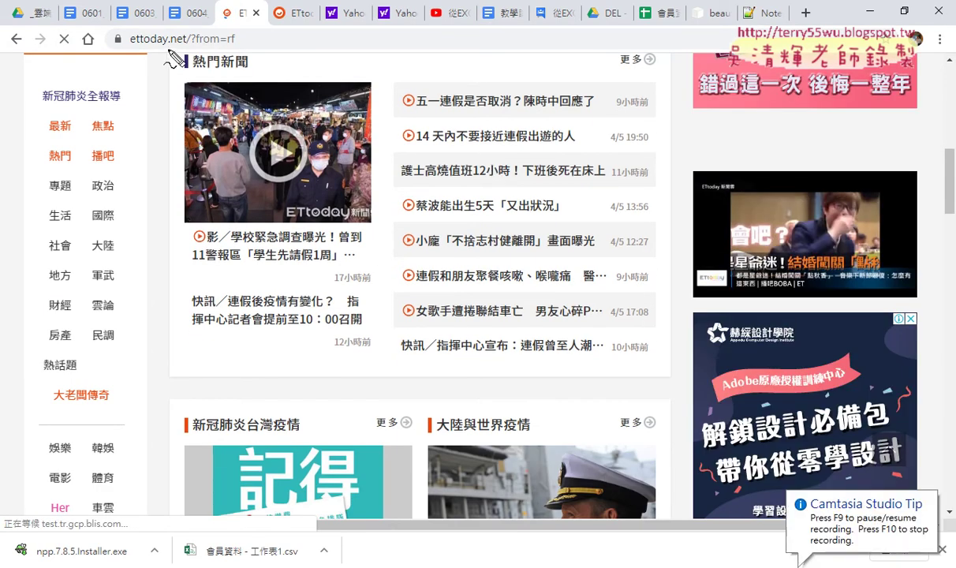
Step: Outline the 熱門新聞 section, circle its first headline with an arrow, then clear the annotations
drag(168, 52, 154, 374)
mouse_move(231, 77)
mouse_down()
mouse_move(654, 74)
mouse_move(678, 341)
mouse_move(204, 371)
mouse_up()
mouse_move(208, 270)
mouse_down()
mouse_move(201, 226)
mouse_move(255, 267)
mouse_up()
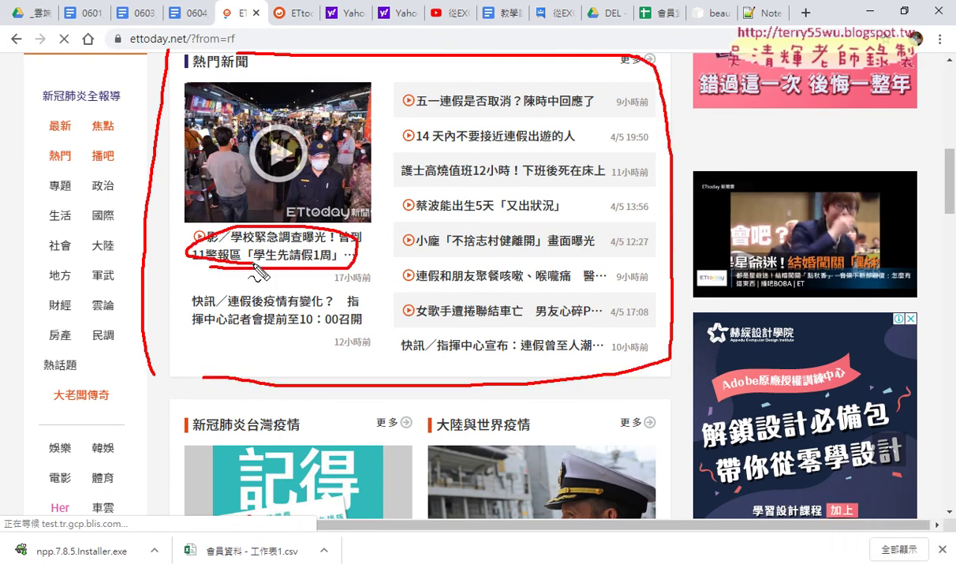
mouse_move(397, 293)
mouse_down()
mouse_move(348, 259)
mouse_move(375, 270)
mouse_up()
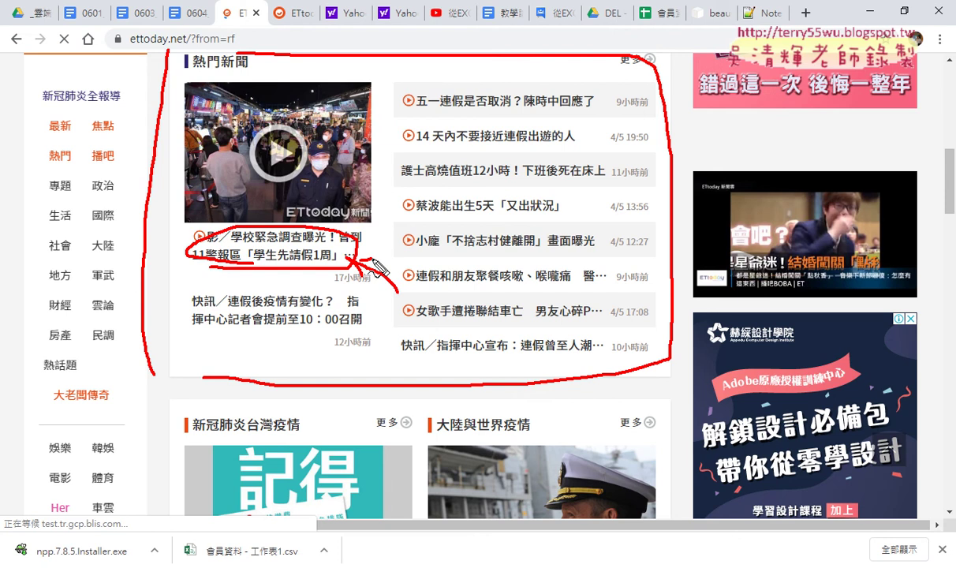
key(Escape)
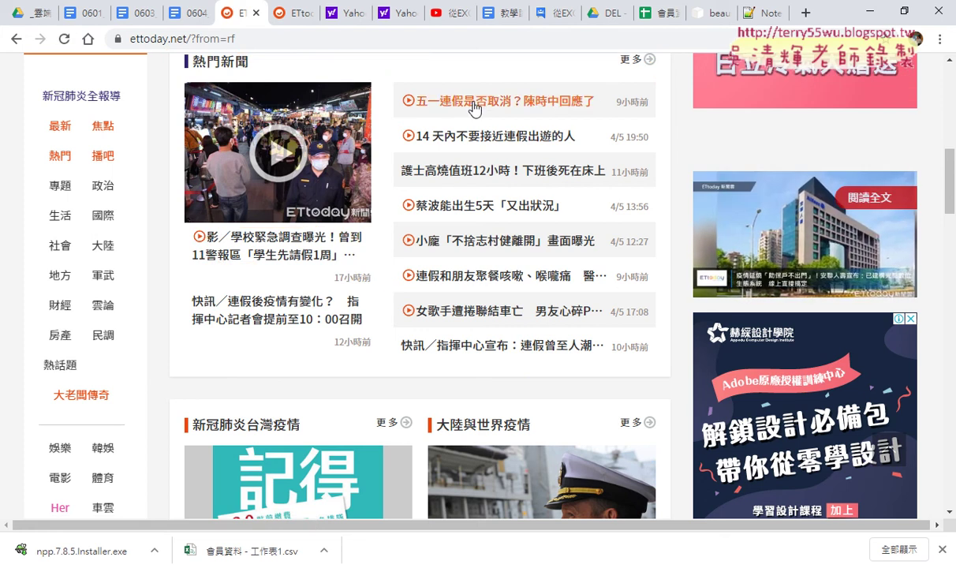
Step: Inspect the first hot-news headline to show its <a> linking to /news/20200406/1684468.htm
right_click(292, 239)
click(330, 352)
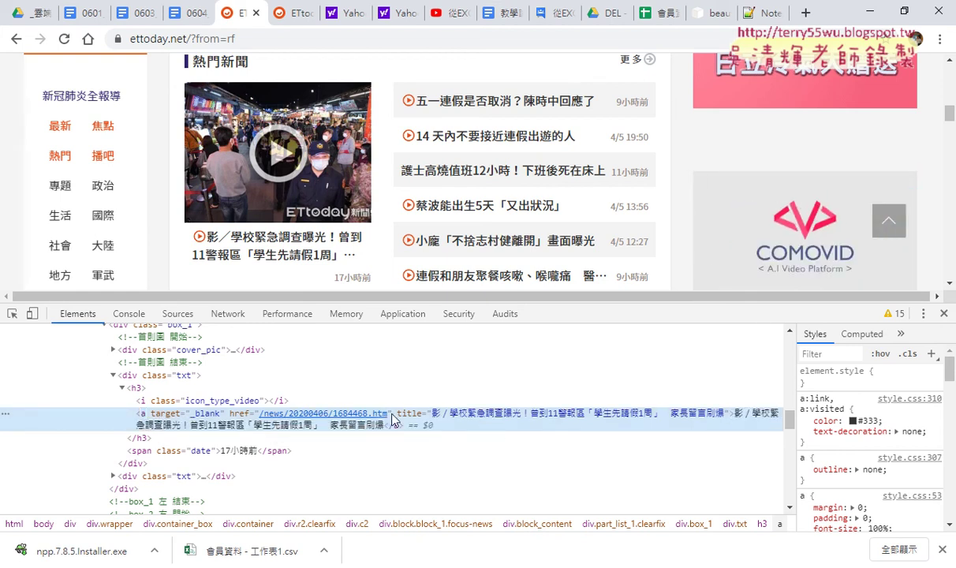
mouse_move(322, 418)
mouse_down()
mouse_move(363, 424)
mouse_move(328, 439)
mouse_up()
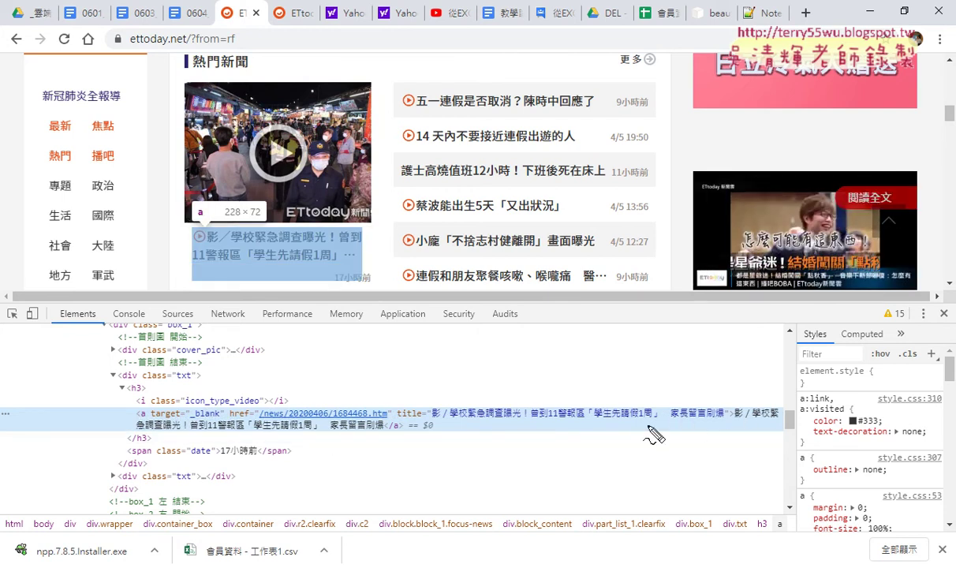
Step: Mark the opening tag, the closing </a> tag and the headline text with the screen pen
drag(721, 406, 789, 420)
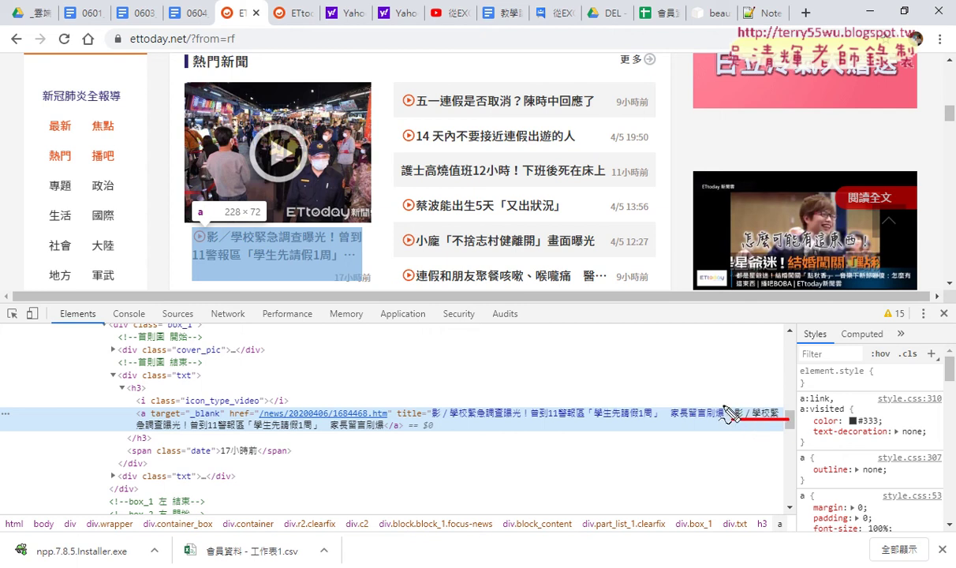
drag(142, 408, 139, 418)
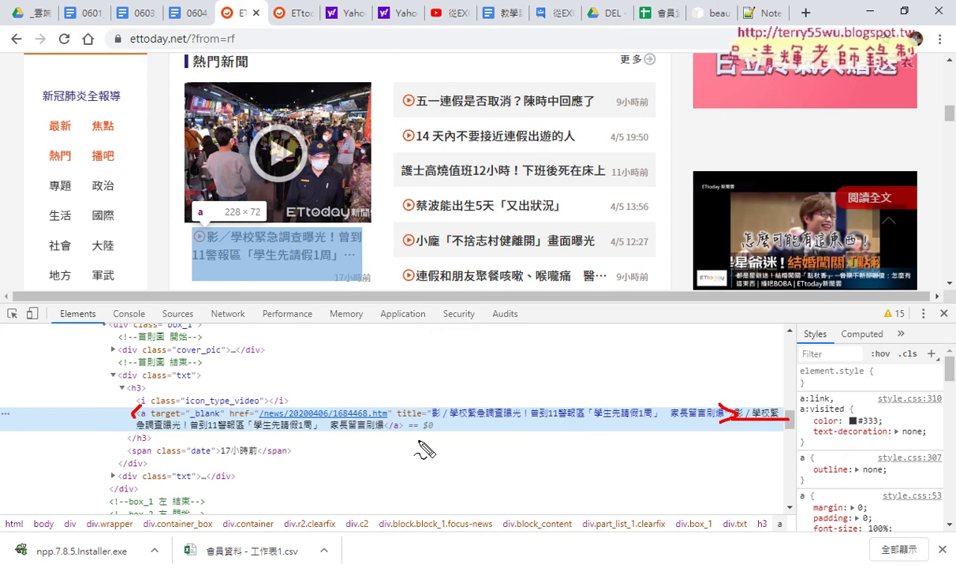
drag(386, 435, 407, 434)
mouse_move(470, 366)
mouse_down()
mouse_move(488, 352)
mouse_move(522, 369)
mouse_move(464, 366)
mouse_up()
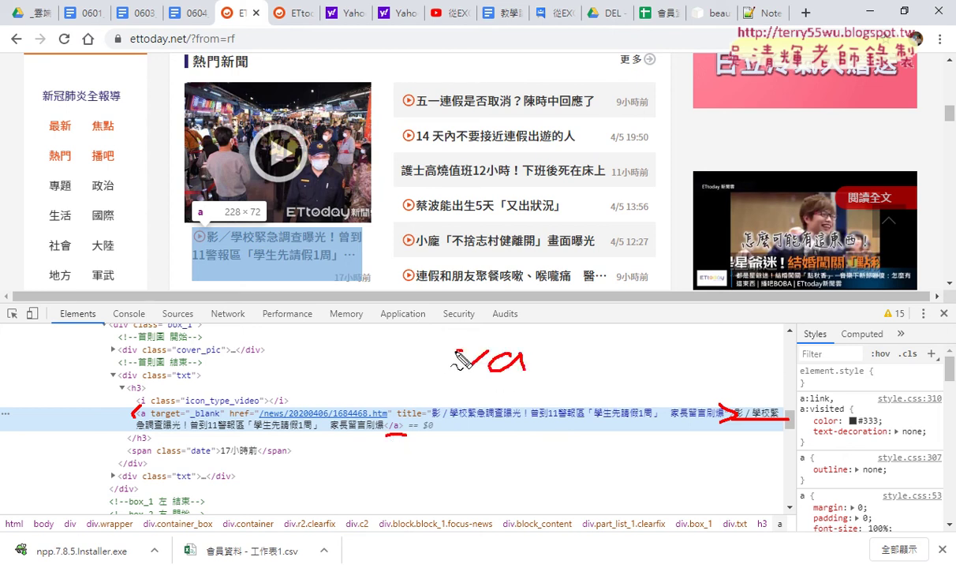
drag(539, 353, 538, 371)
drag(383, 432, 215, 433)
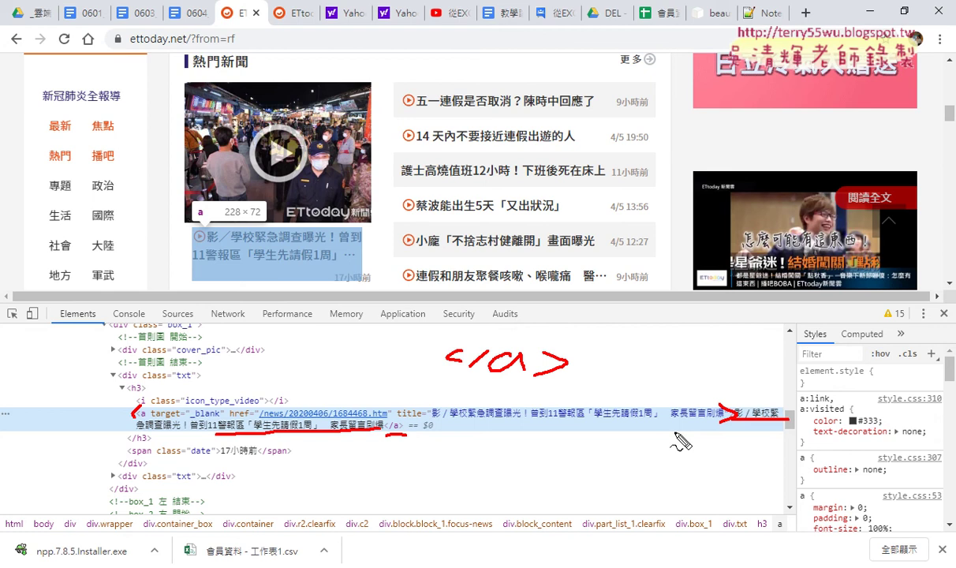
key(Escape)
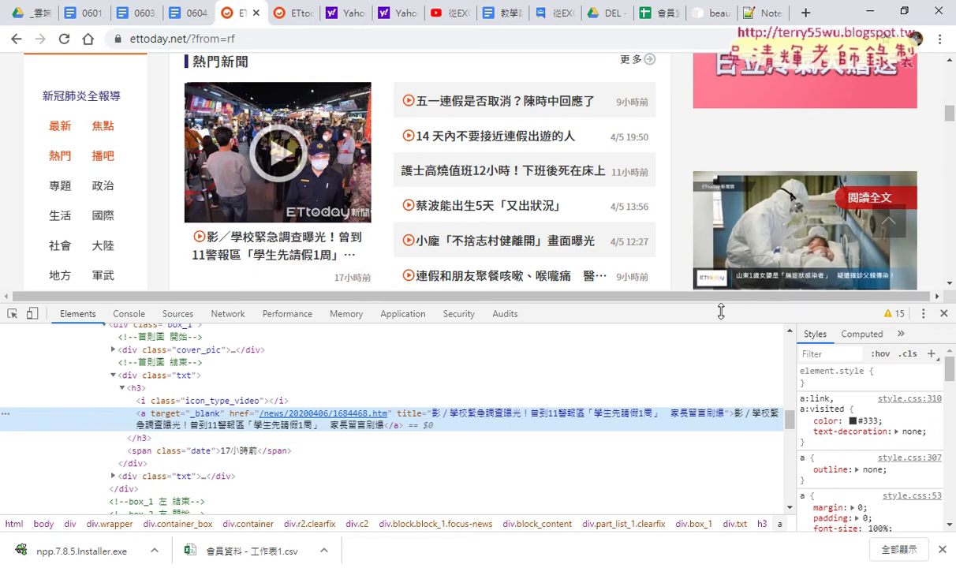
Step: Close DevTools and outline the 熱門新聞 hot-news box with the screen pen
click(944, 316)
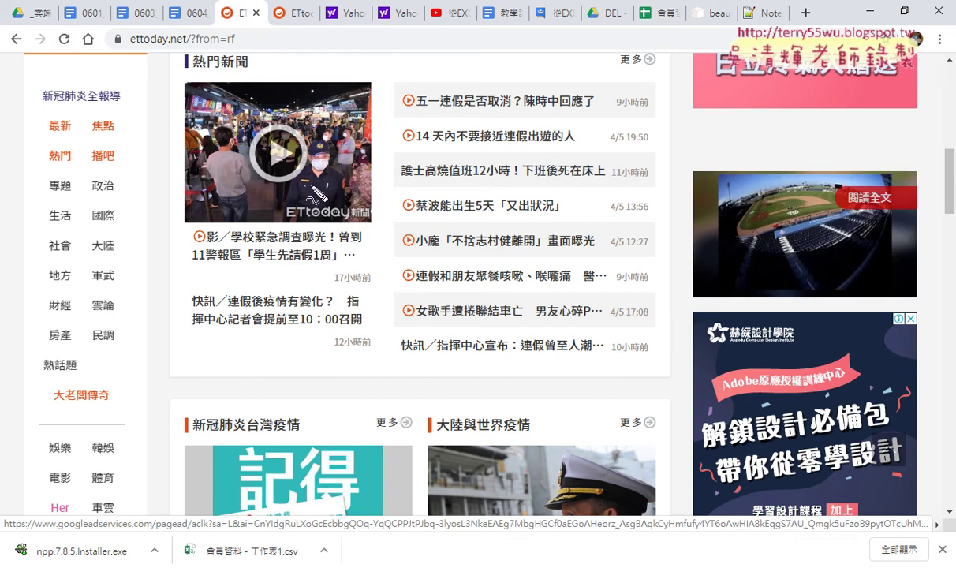
drag(164, 57, 162, 391)
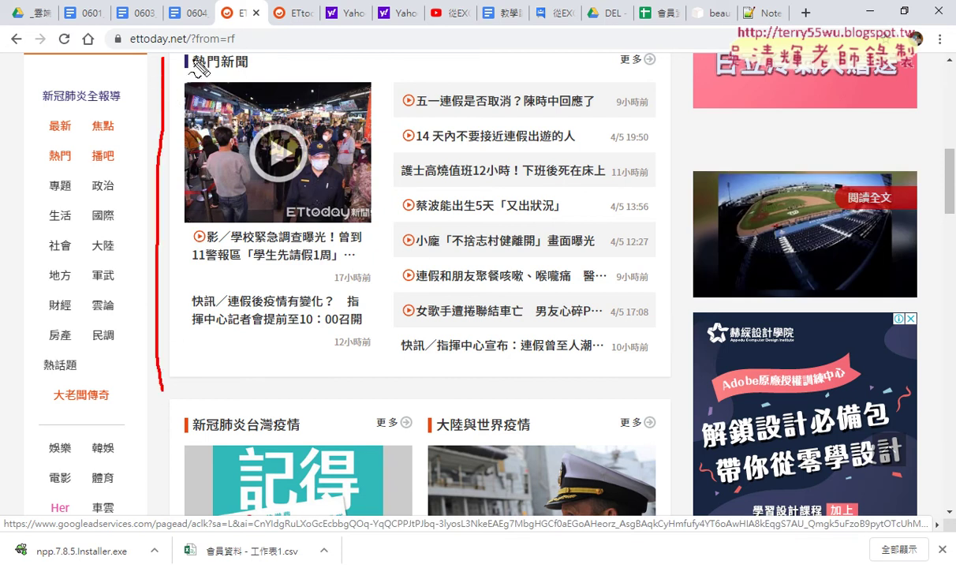
mouse_move(178, 57)
mouse_down()
mouse_move(330, 392)
mouse_move(183, 392)
mouse_up()
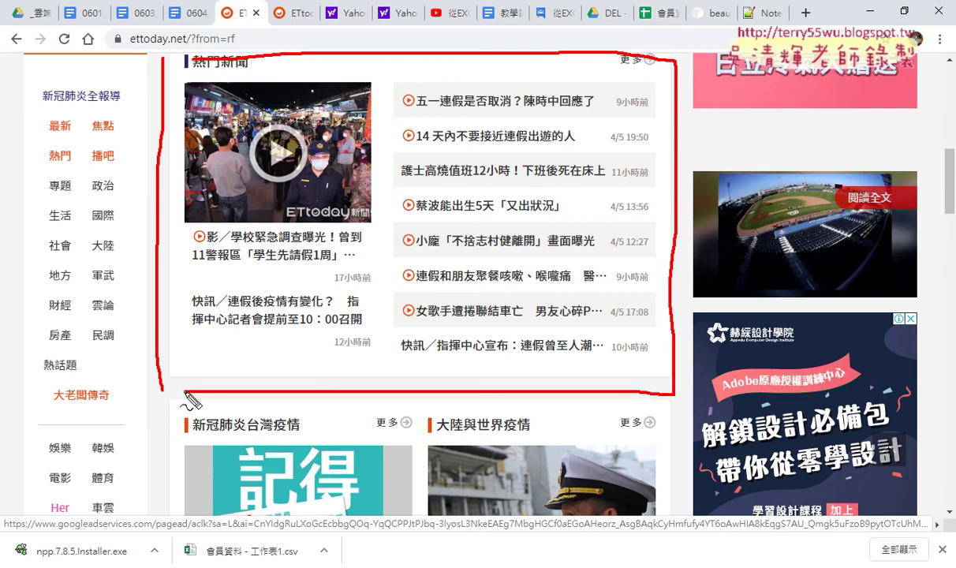
drag(60, 434, 114, 359)
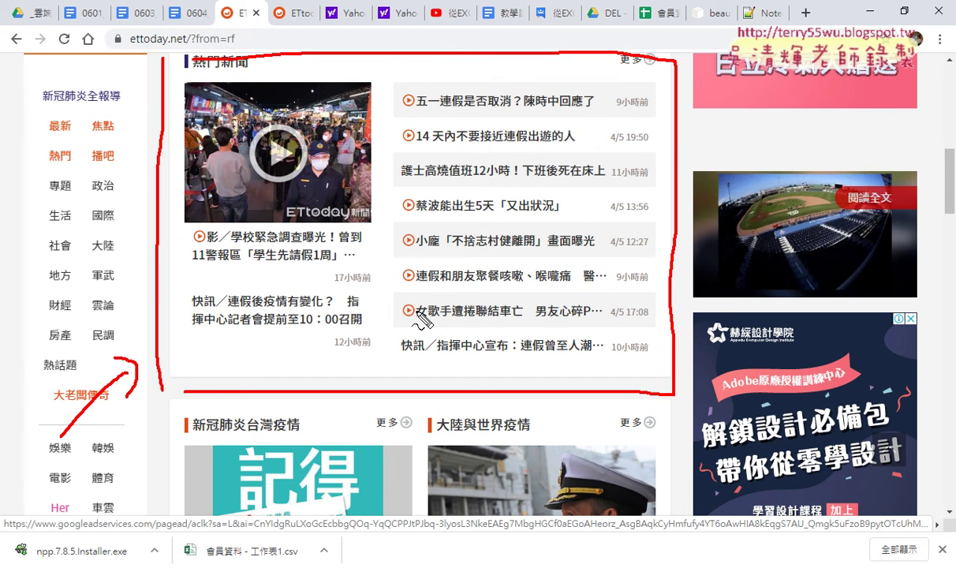
Step: Inspect the 熱門新聞 heading to reveal the 'block block_1 focus-news' div, enlarging the DevTools pane
scroll(424, 318, up, 10)
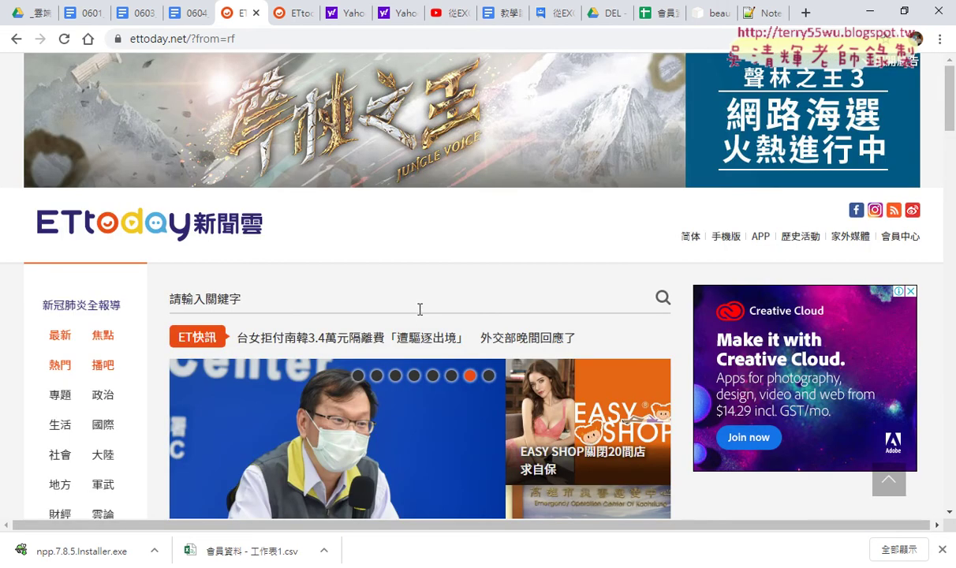
scroll(683, 286, down, 4)
scroll(683, 286, down, 2)
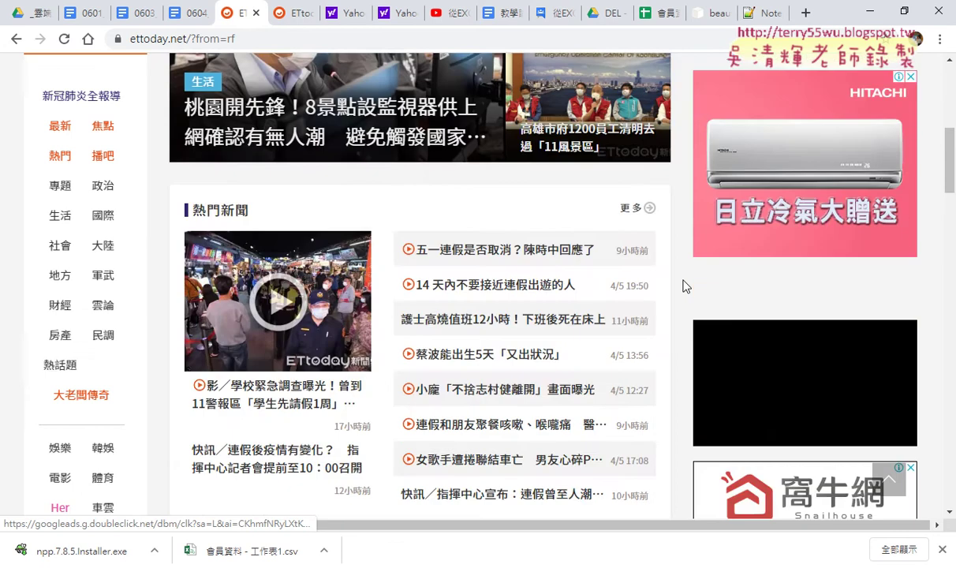
scroll(684, 286, down, 2)
right_click(225, 64)
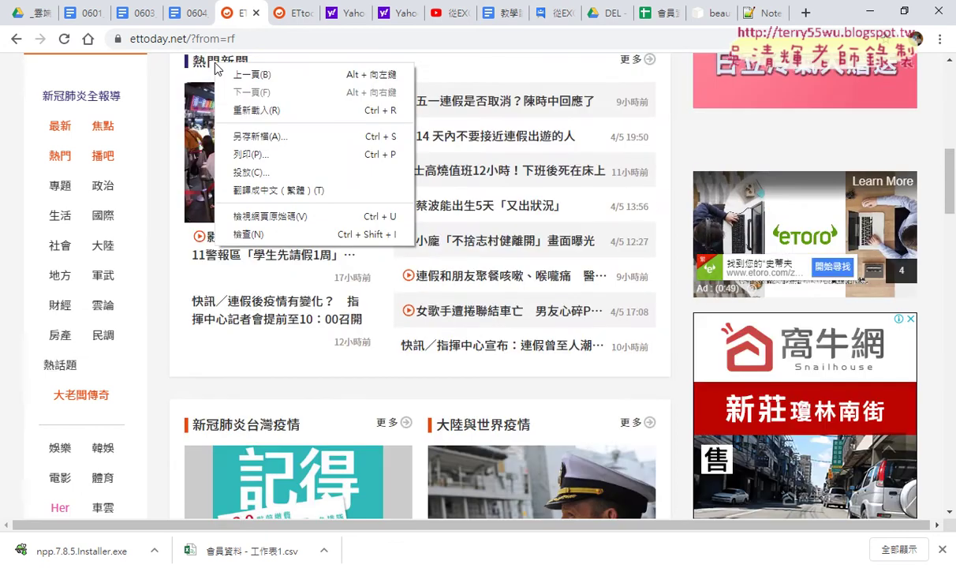
click(271, 237)
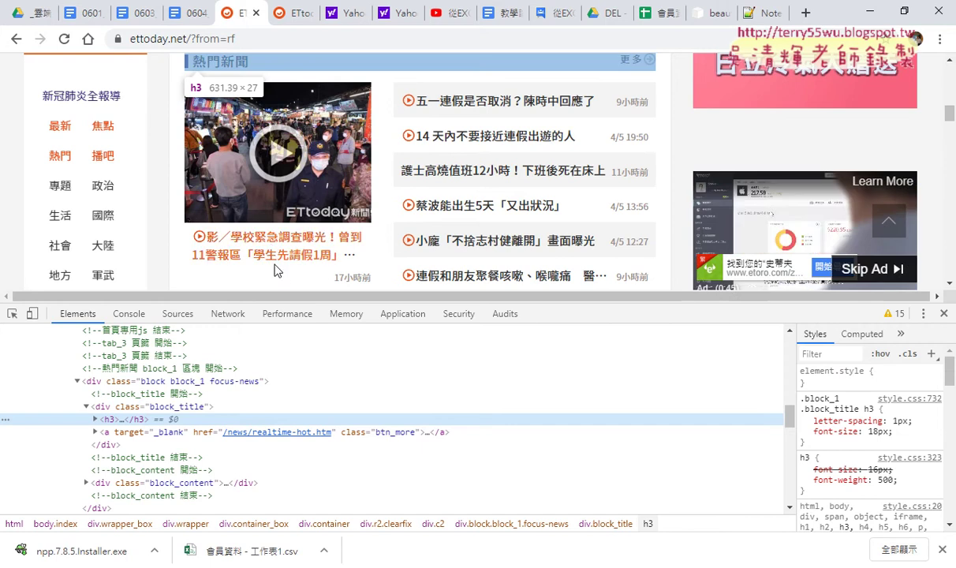
drag(275, 302, 275, 293)
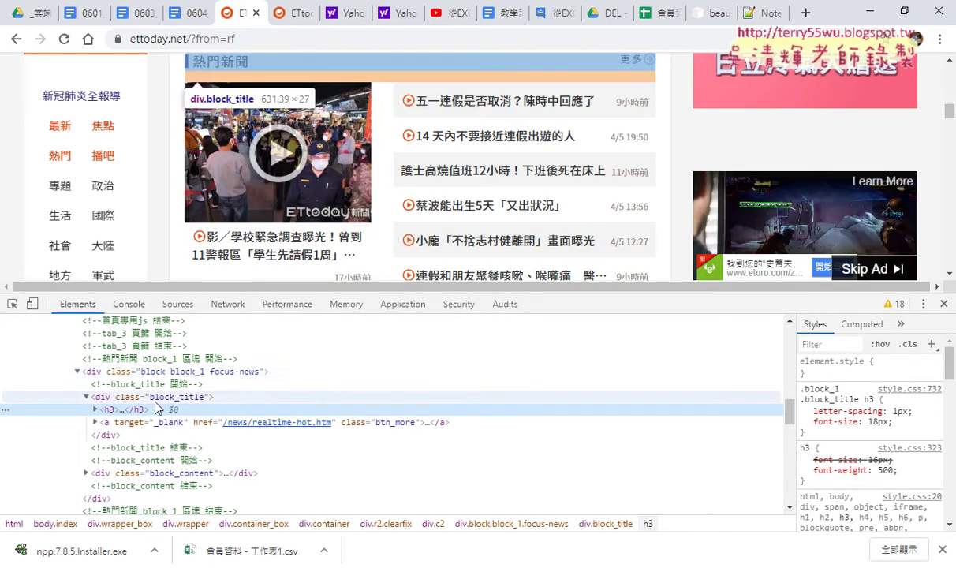
scroll(158, 377, up, 2)
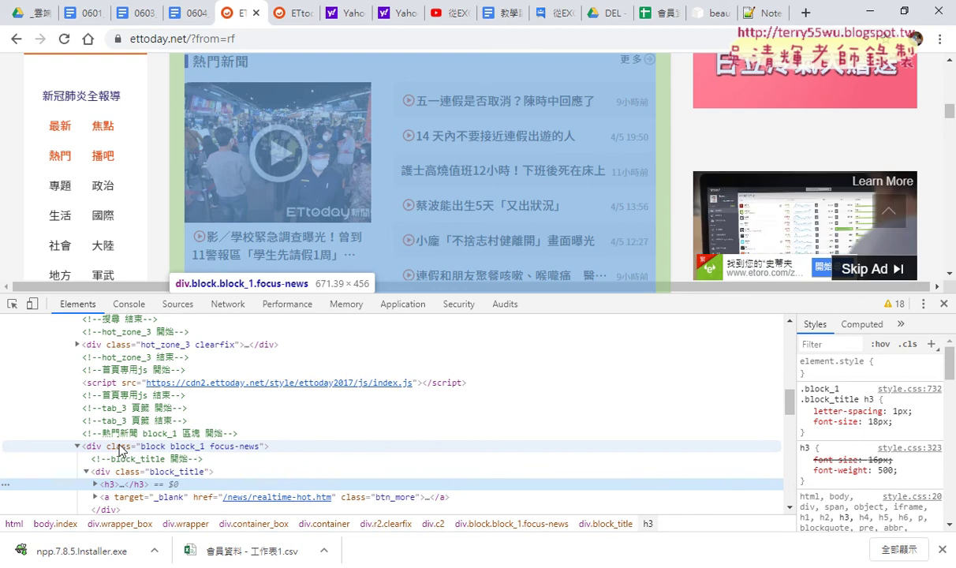
Step: Dock the developer tools to the right side of the Chrome window
click(924, 303)
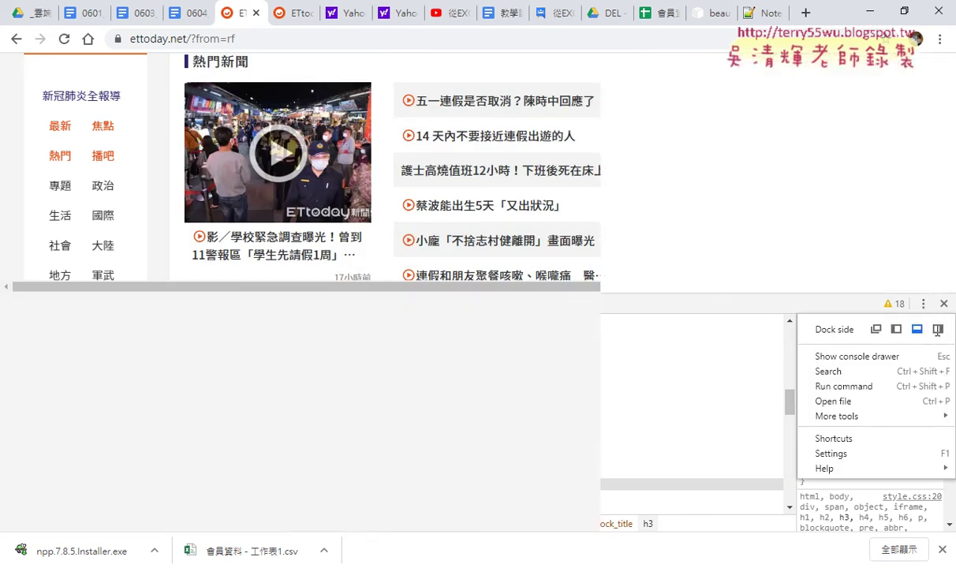
click(938, 330)
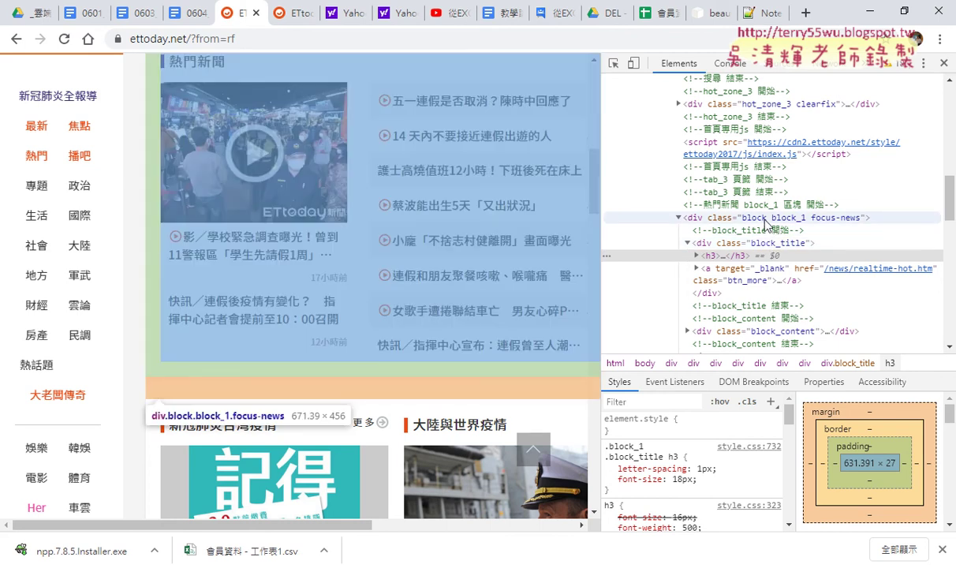
scroll(763, 225, up, 2)
scroll(764, 197, up, 2)
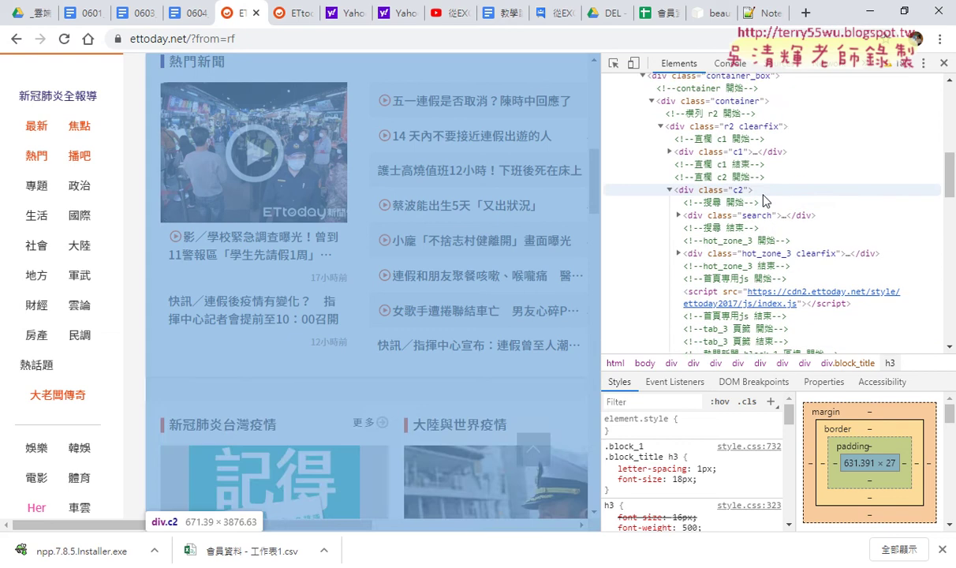
scroll(764, 182, up, 1)
scroll(762, 212, up, 1)
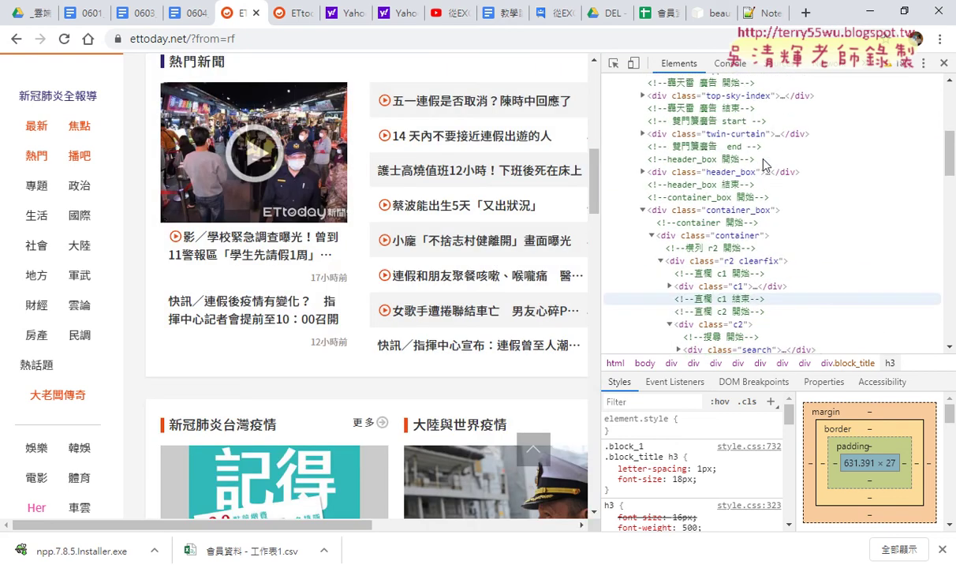
scroll(760, 213, up, 1)
scroll(759, 213, up, 1)
scroll(759, 213, up, 2)
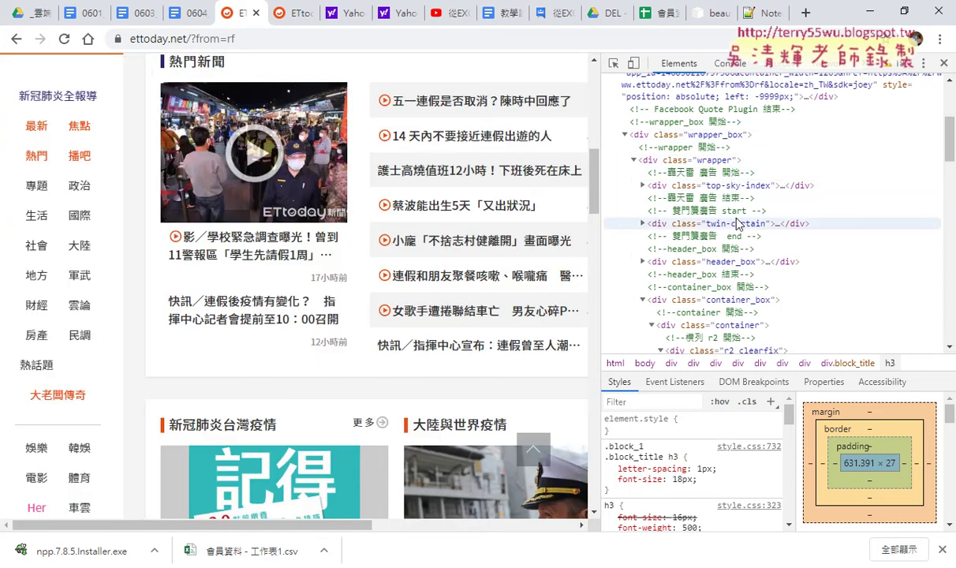
Step: Inspect the 熱門新聞 heading again, bringing the block_title and block_content divs into view
scroll(740, 233, down, 1)
scroll(739, 233, down, 1)
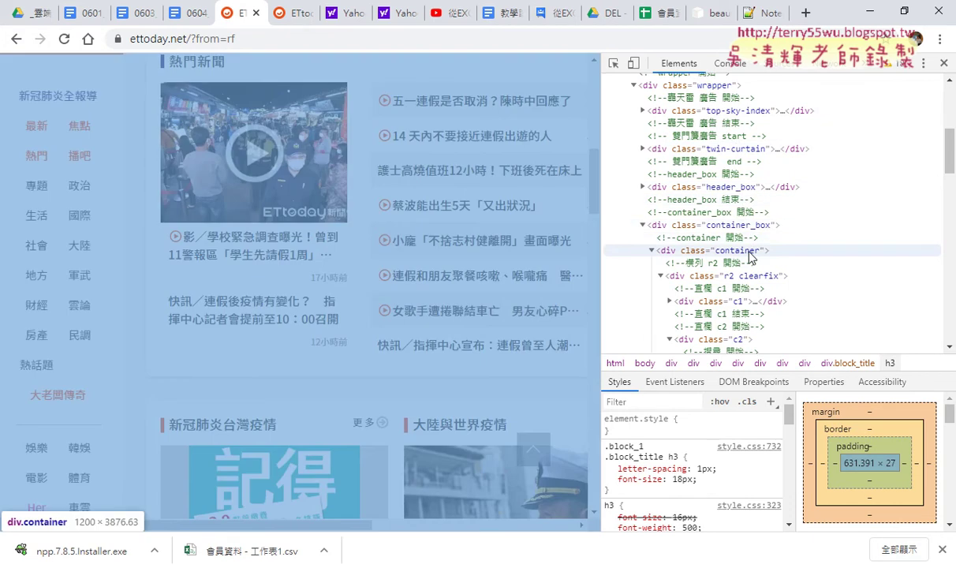
scroll(749, 256, down, 2)
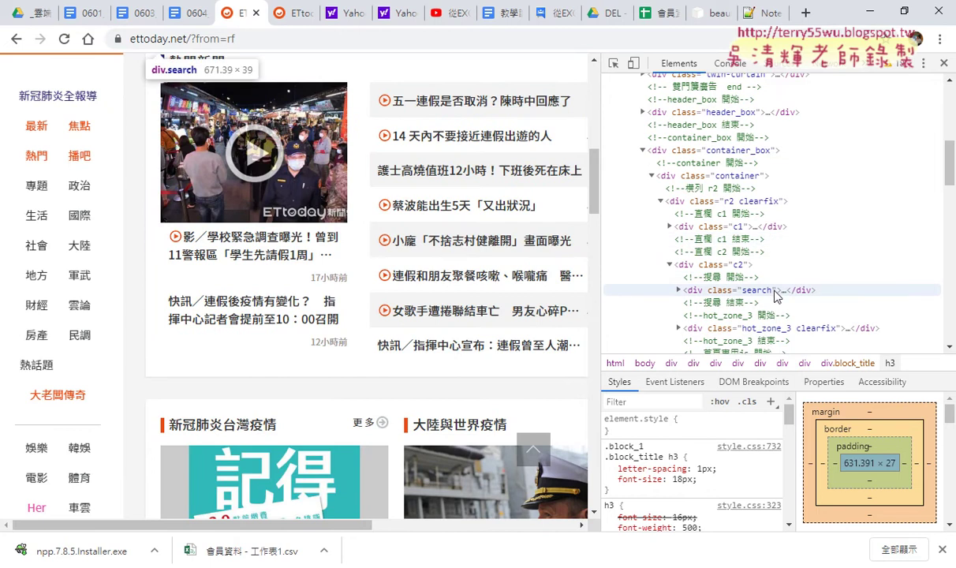
scroll(805, 260, down, 2)
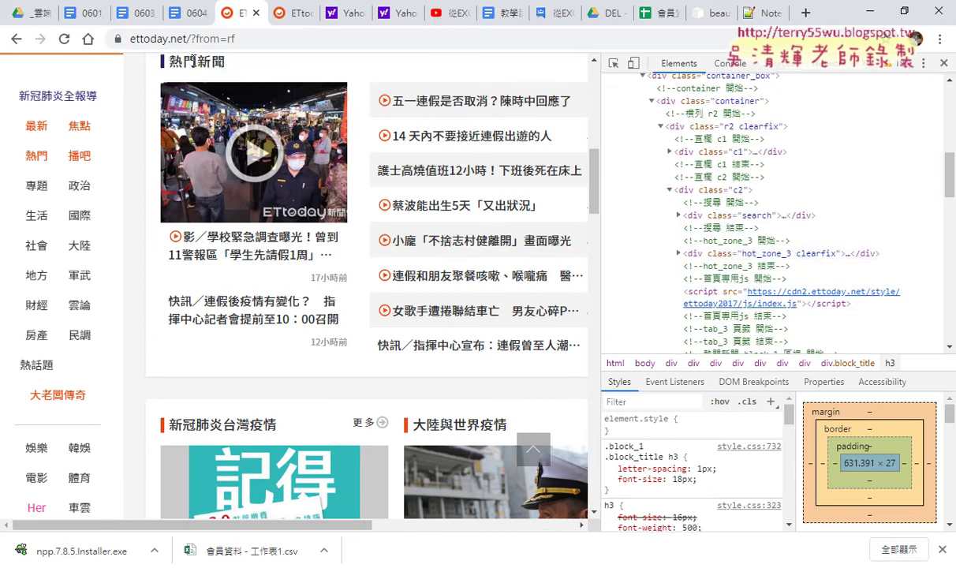
right_click(187, 59)
click(228, 232)
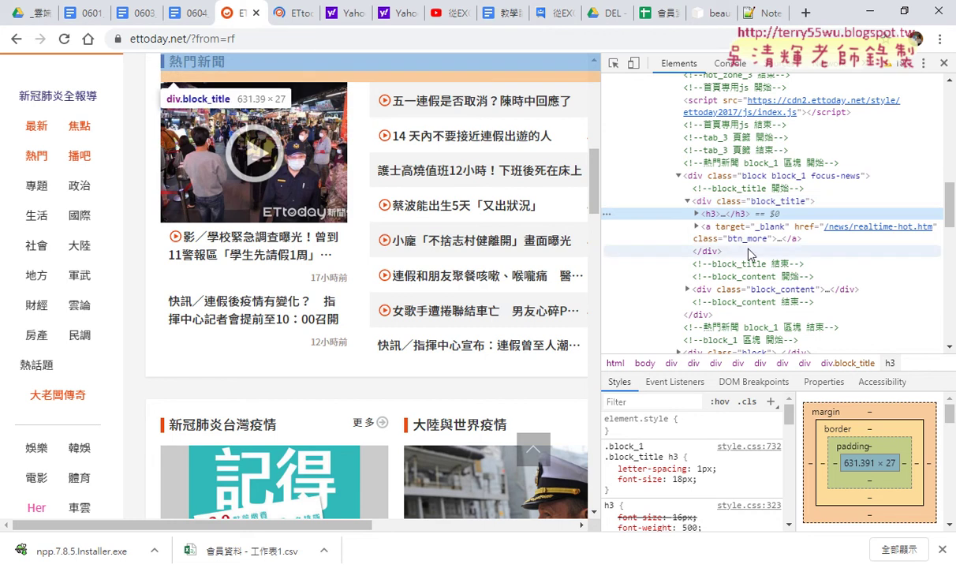
scroll(755, 295, down, 2)
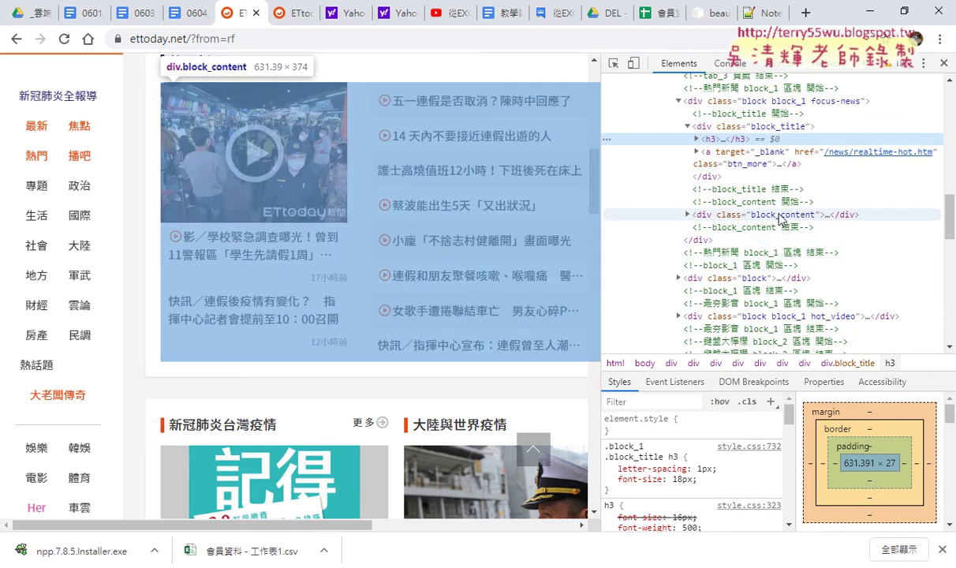
Step: Expand and select the block_content div, outlining the hot-news block with the screen pen
click(687, 215)
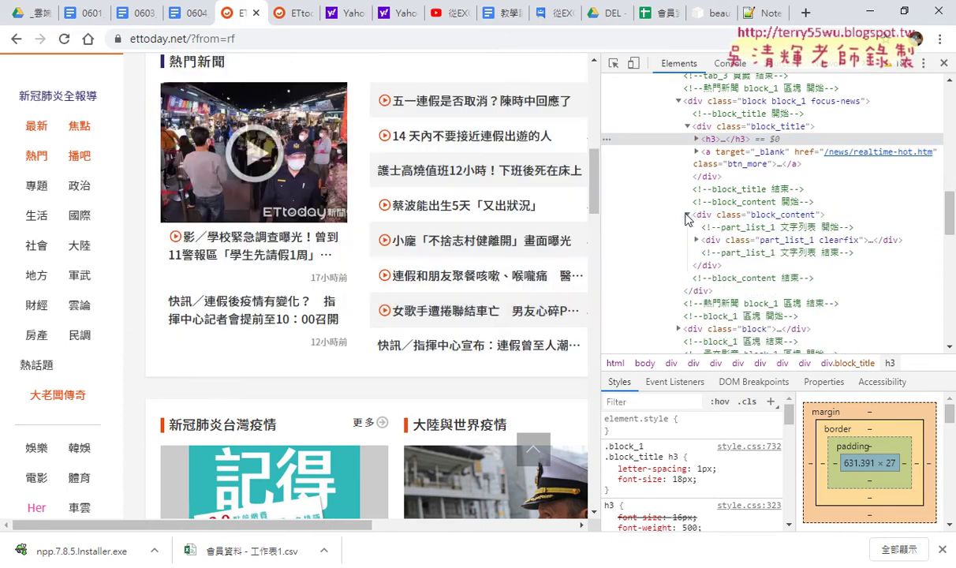
click(727, 214)
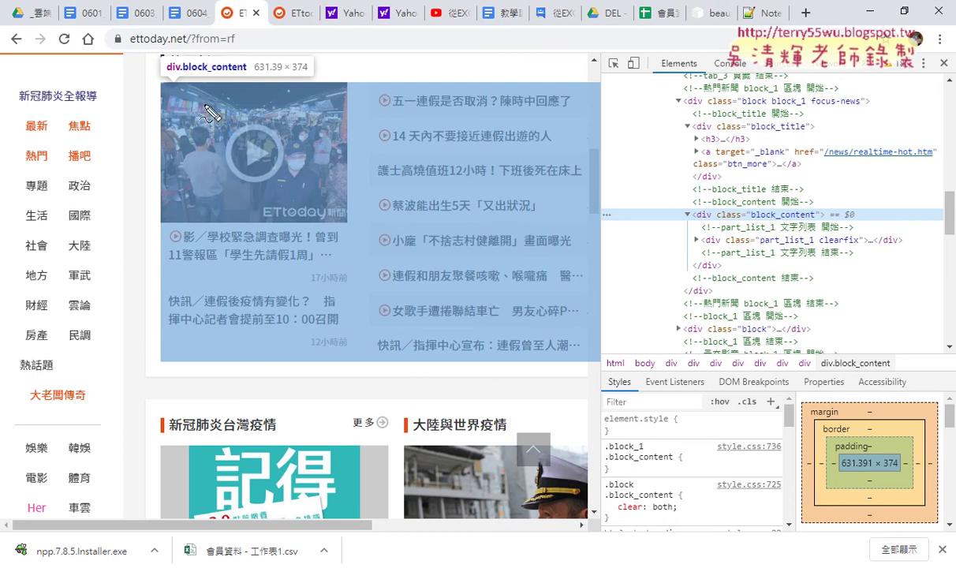
mouse_move(146, 69)
mouse_down()
mouse_move(132, 363)
mouse_move(561, 53)
mouse_move(605, 342)
mouse_move(132, 365)
mouse_up()
drag(763, 222, 807, 223)
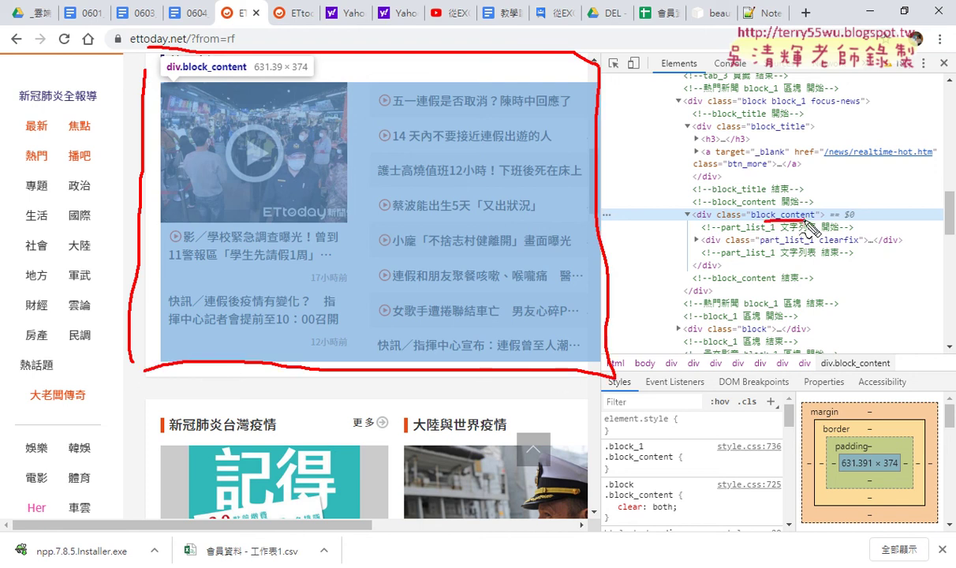
drag(158, 78, 157, 357)
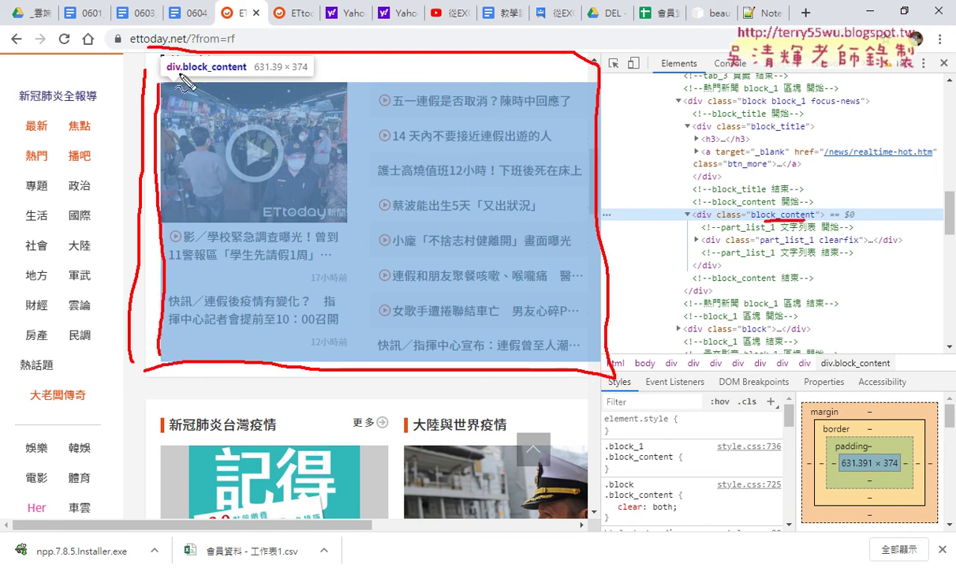
mouse_move(184, 79)
mouse_down()
mouse_move(512, 74)
mouse_move(590, 87)
mouse_move(597, 364)
mouse_move(150, 347)
mouse_move(154, 356)
mouse_up()
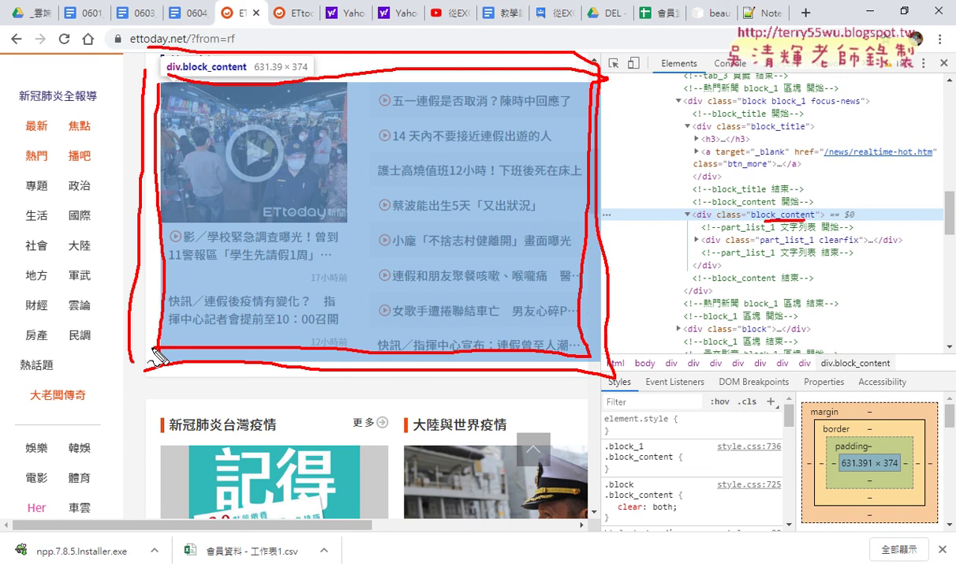
key(Escape)
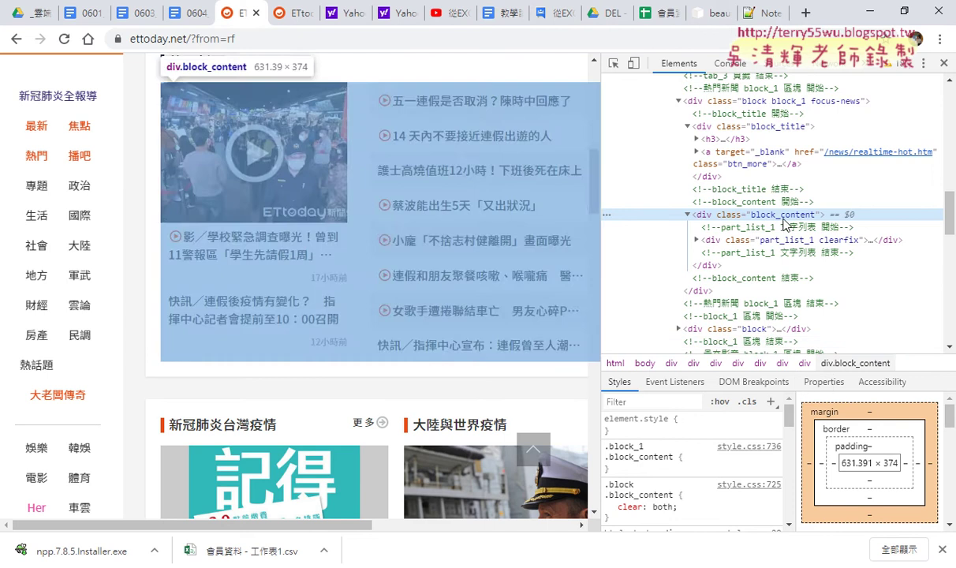
Step: Cancel the block_content class edit and minimize Chrome to reveal Eclipse
double_click(783, 216)
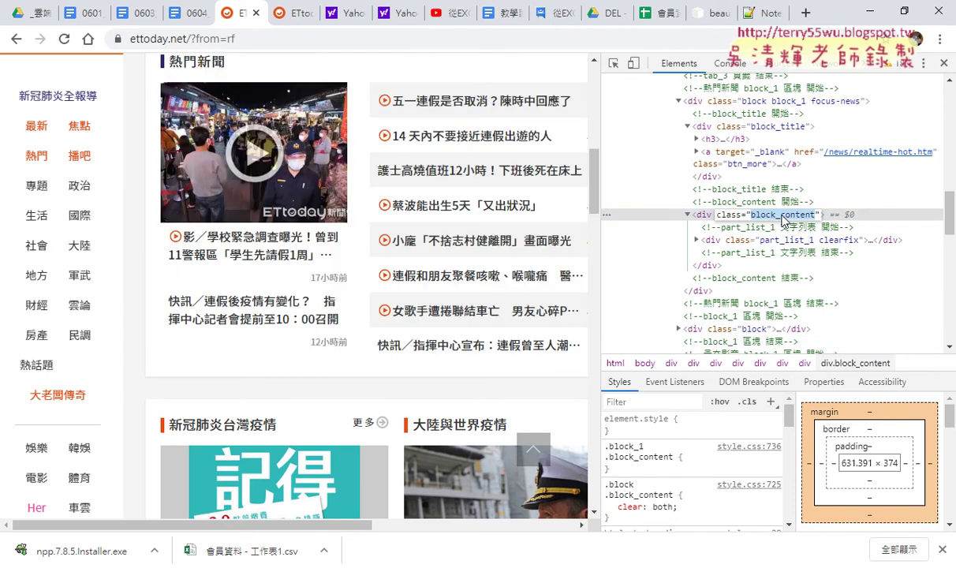
double_click(702, 215)
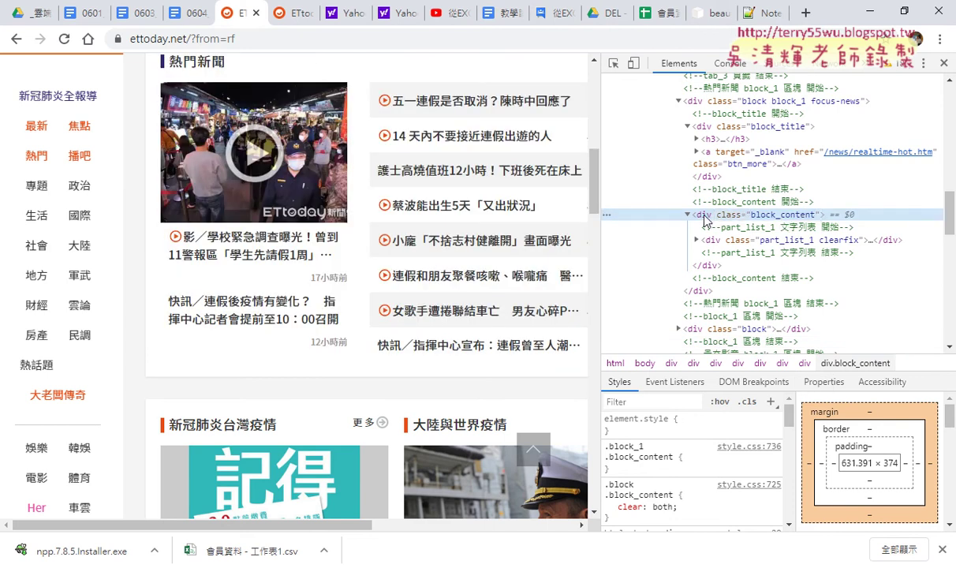
key(Escape)
click(872, 13)
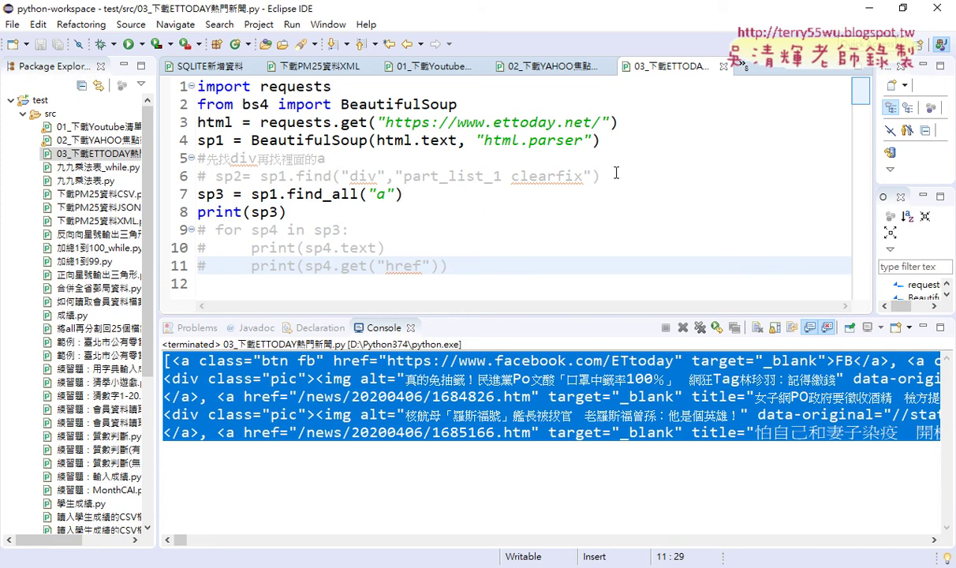
Step: Uncomment line 6, the sp2 find for the part_list_1 clearfix div
drag(615, 176, 191, 186)
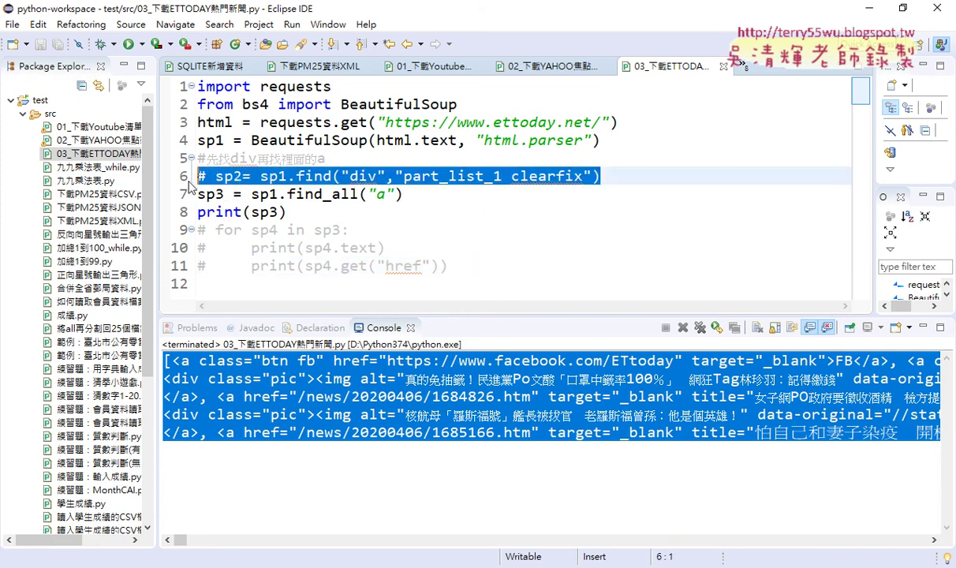
key(ctrl+slash)
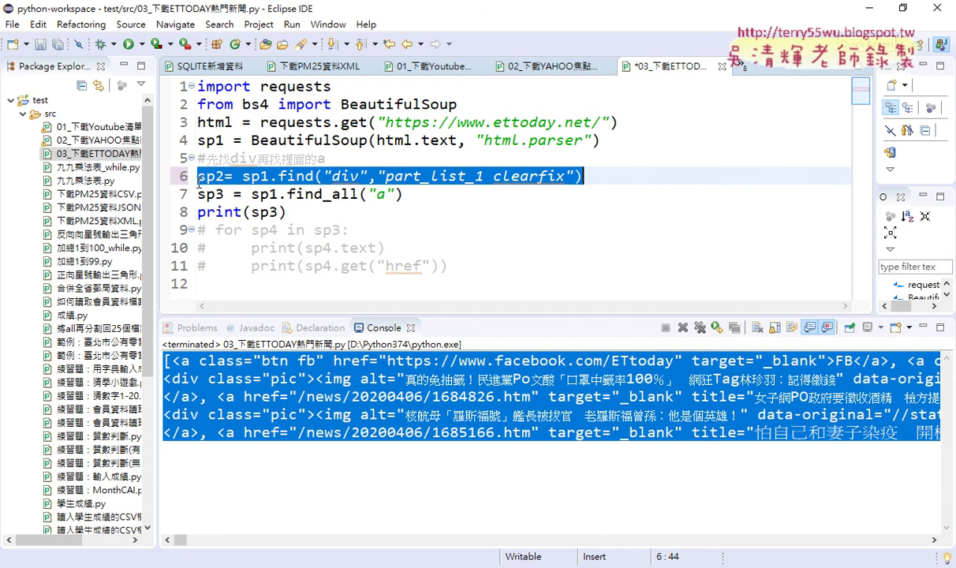
drag(251, 140, 368, 139)
drag(224, 140, 189, 142)
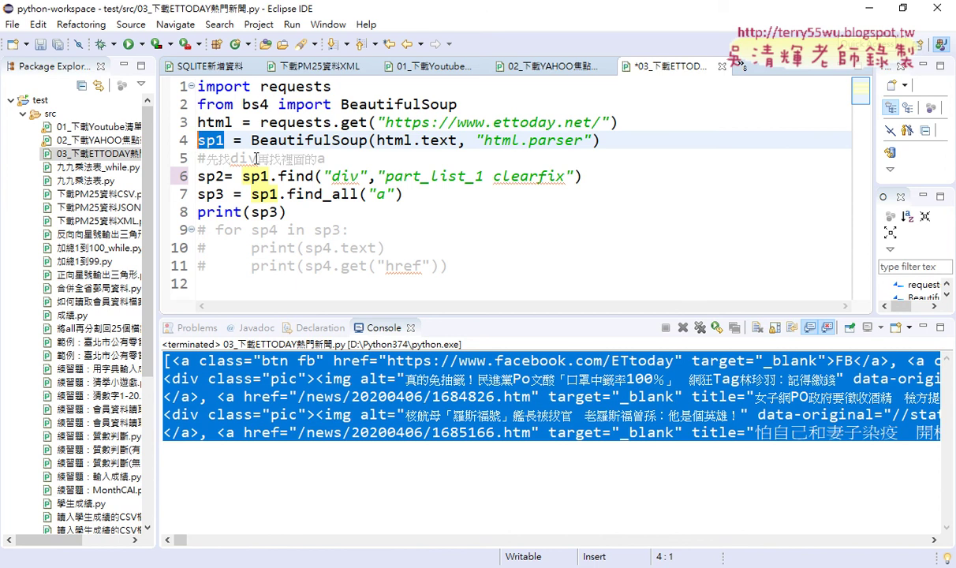
Step: Comment out the find_all and print(sp3) lines and select the part_list_1 clearfix class string
drag(303, 211, 195, 211)
shift+click(198, 193)
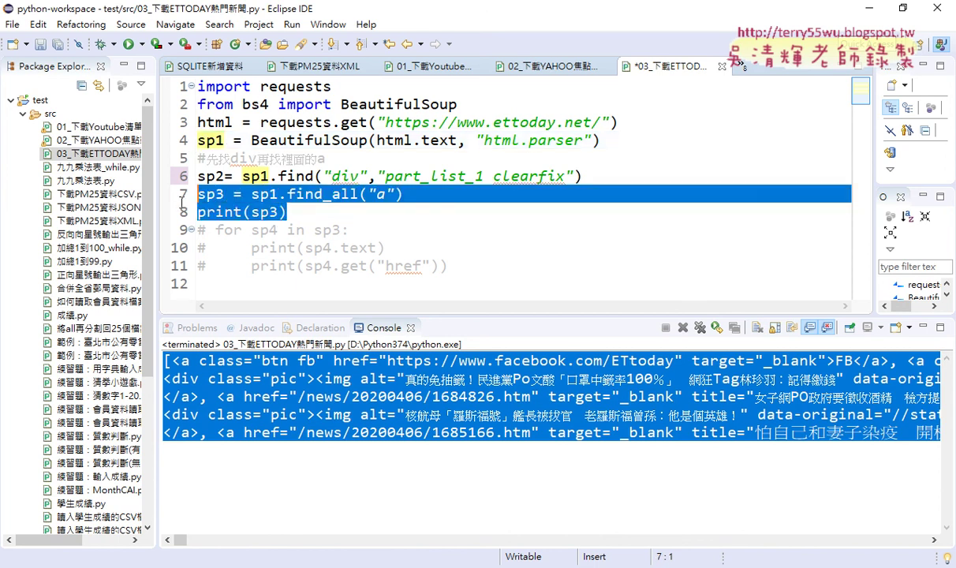
key(ctrl+slash)
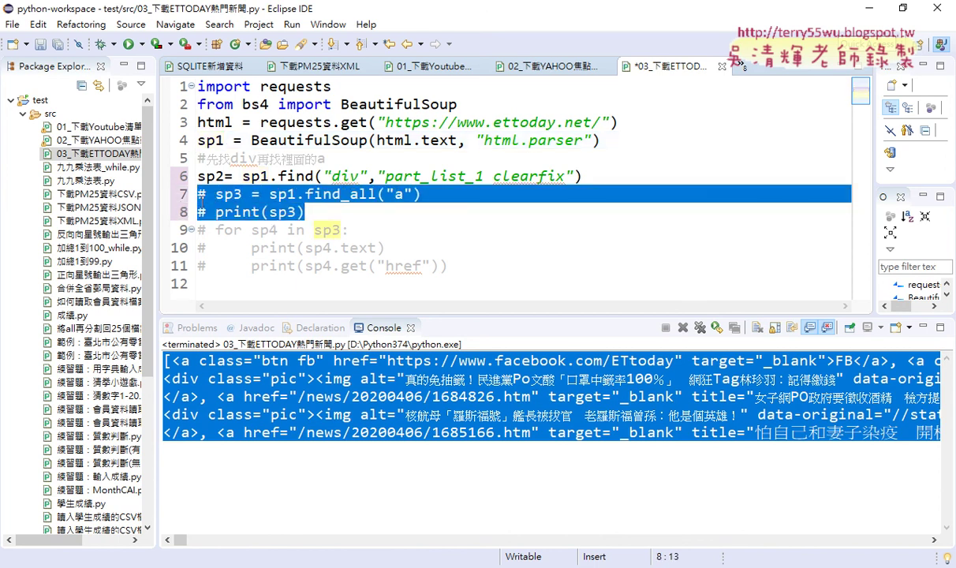
click(306, 176)
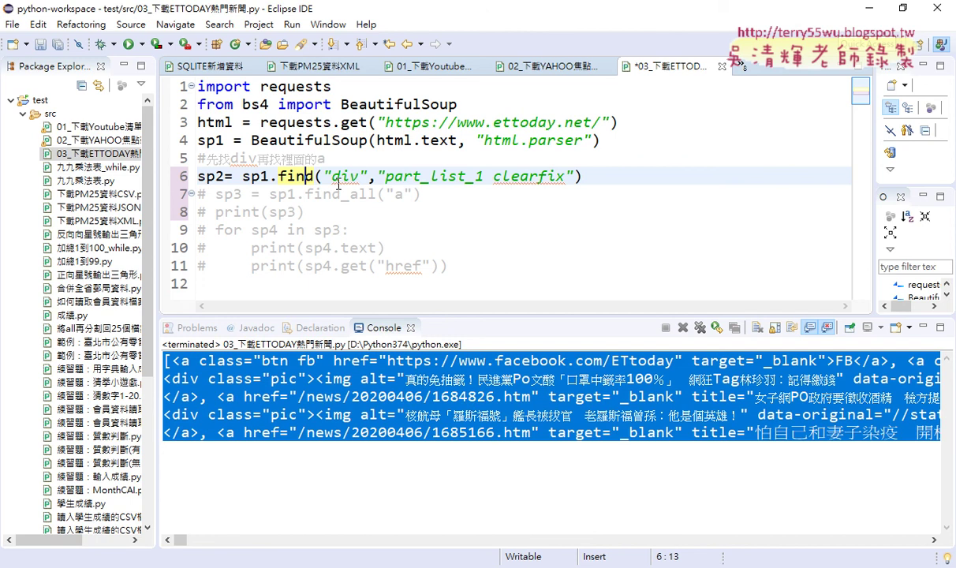
drag(384, 176, 566, 176)
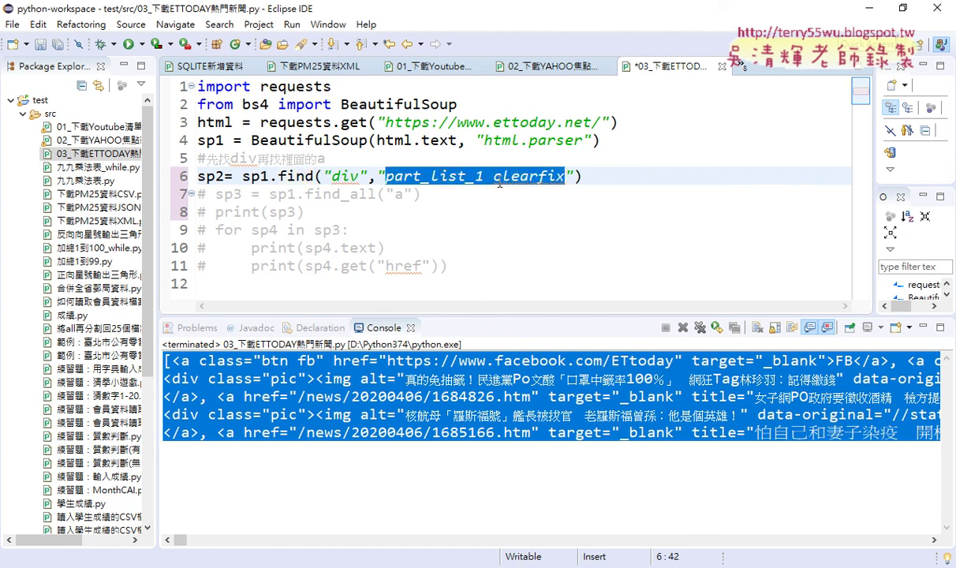
click(166, 505)
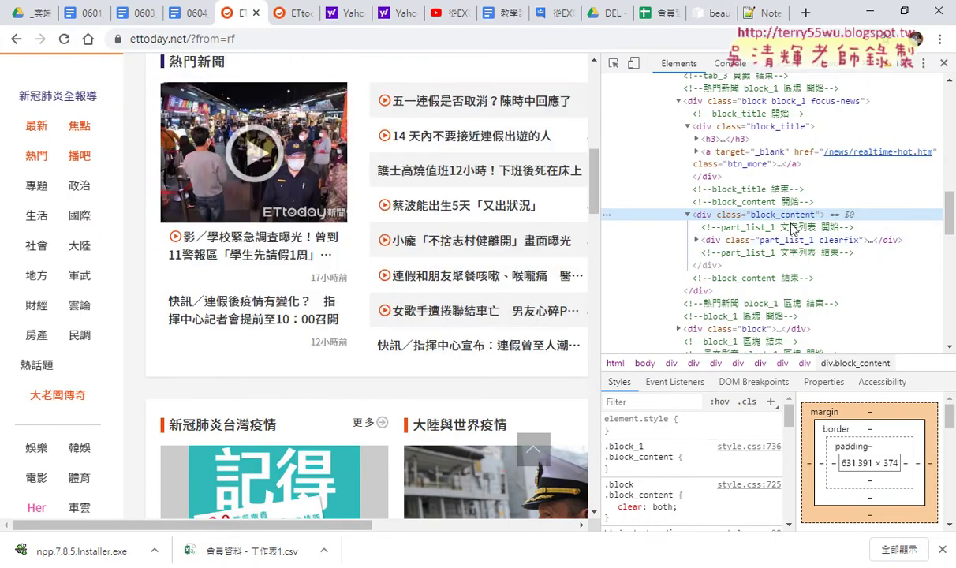
Step: Reload the ETtoday page and copy the block_content class name from the Elements panel
key(F5)
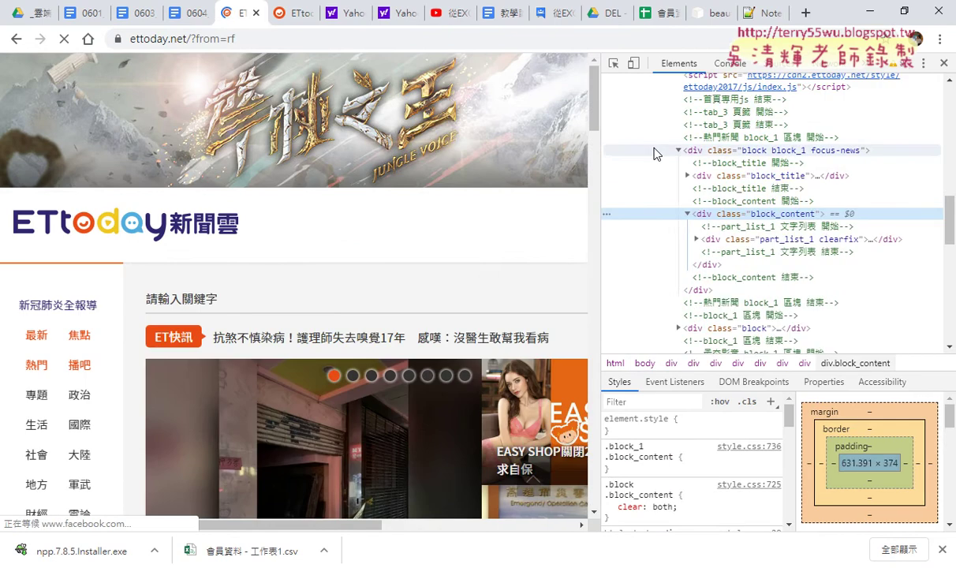
double_click(796, 214)
right_click(805, 220)
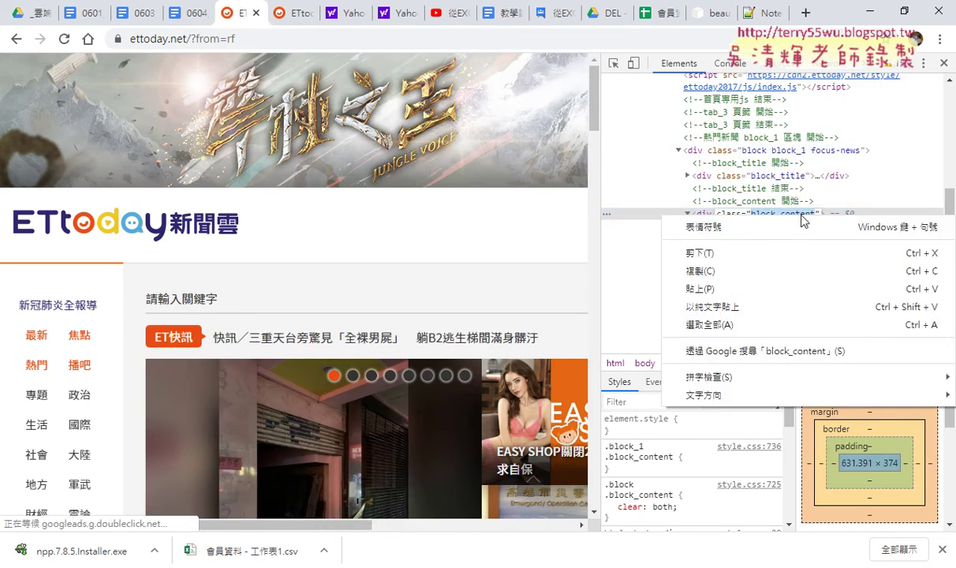
click(792, 270)
Step: Replace part_list_1 clearfix with block_content on line 6 and add print(sp2) on line 7
key(alt+Tab)
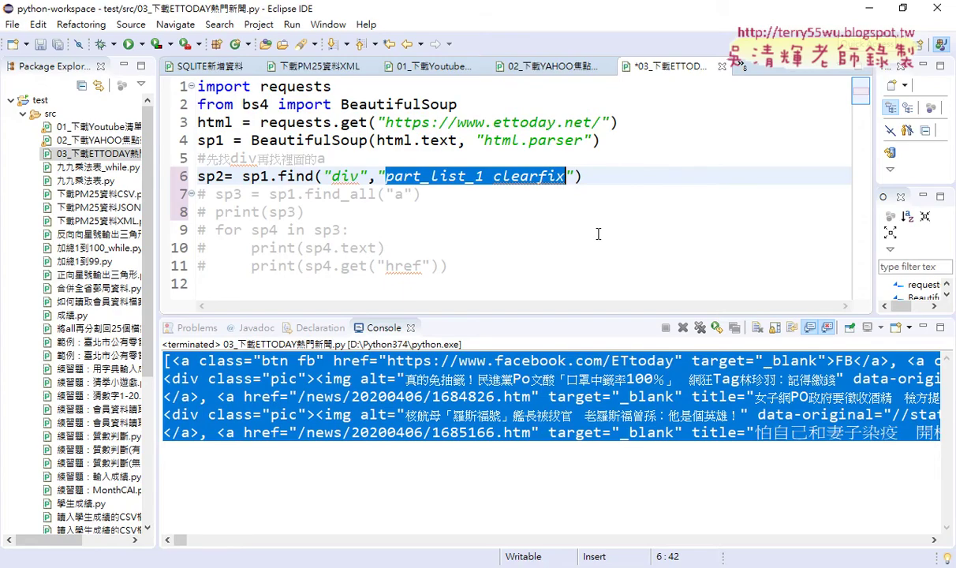
right_click(474, 175)
click(514, 241)
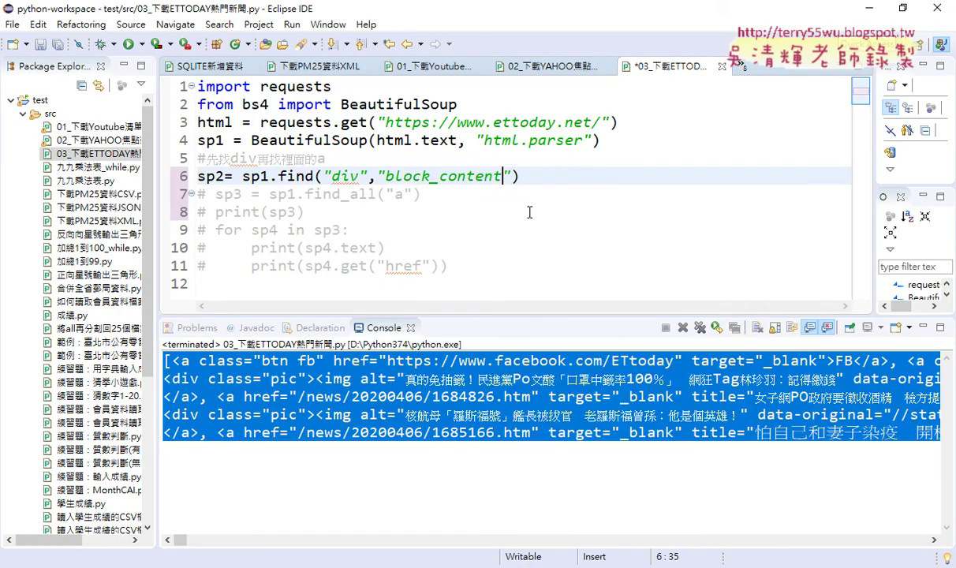
key(Return)
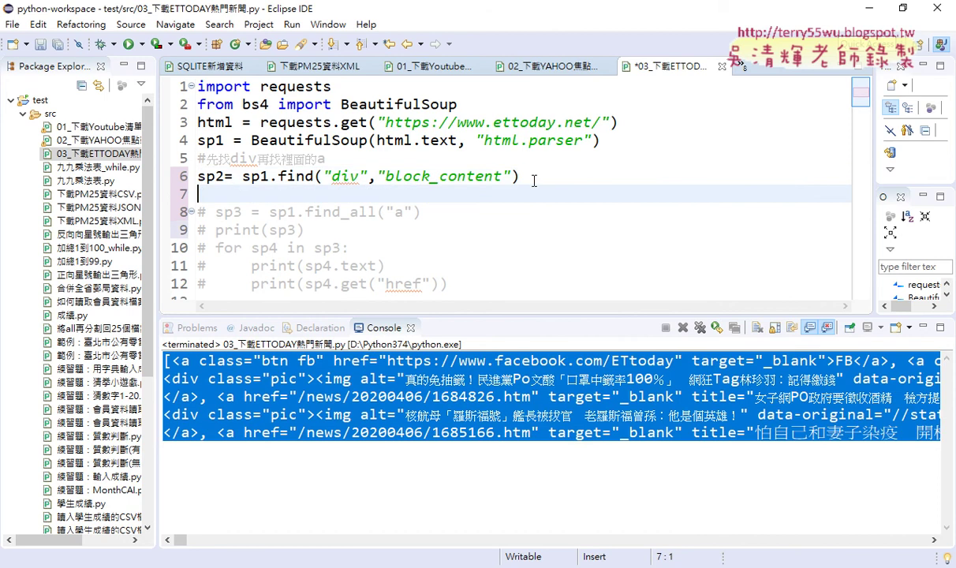
text(p)
key(Down)
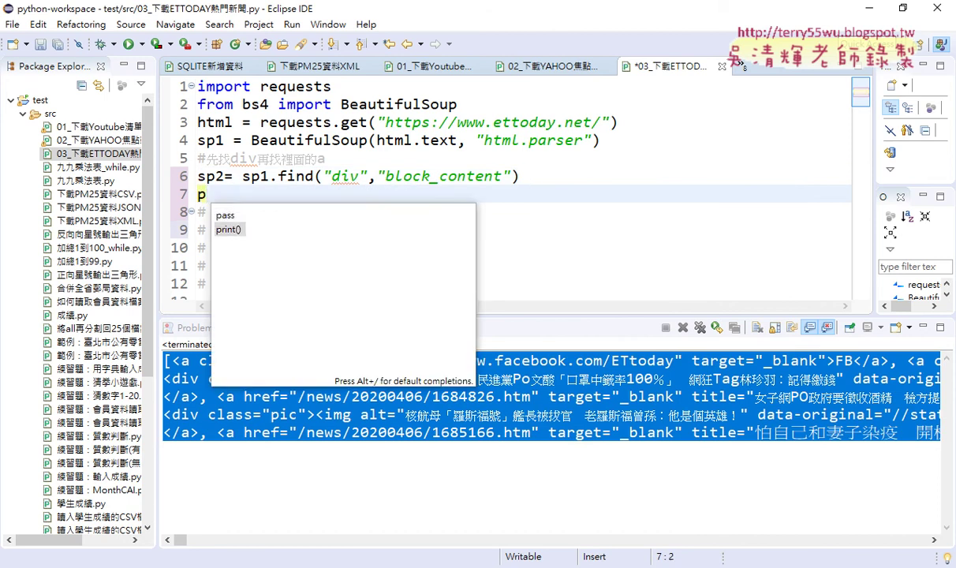
key(Return)
mouse_move(224, 175)
mouse_down()
mouse_move(197, 176)
mouse_move(252, 196)
mouse_up()
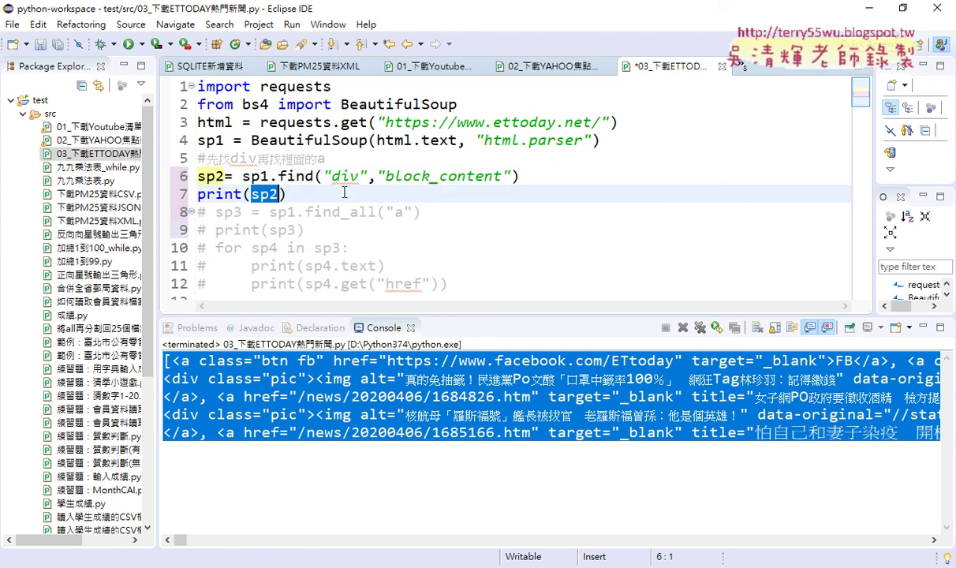
click(316, 194)
Step: Run the script and select all of the printed block_content HTML in the console
click(129, 43)
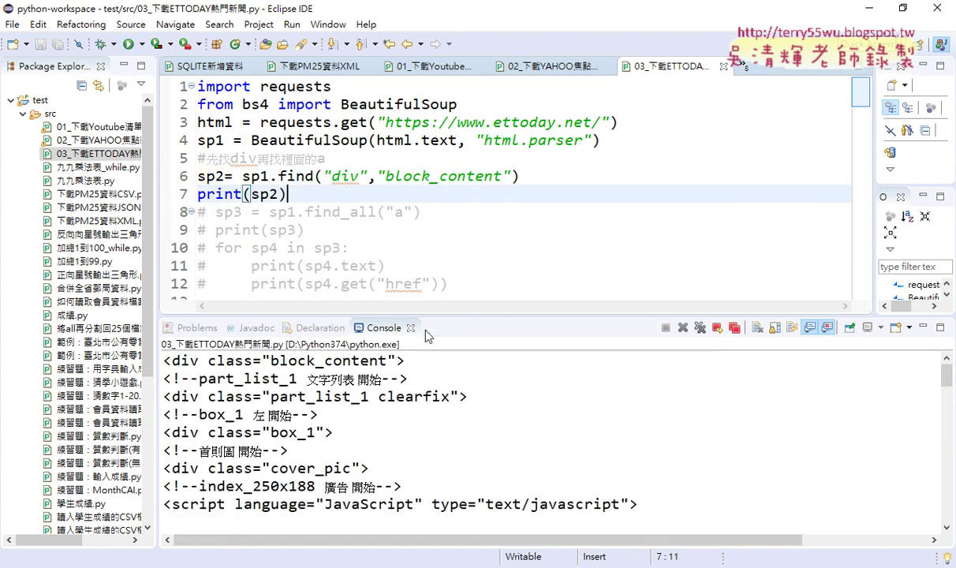
drag(460, 317, 460, 145)
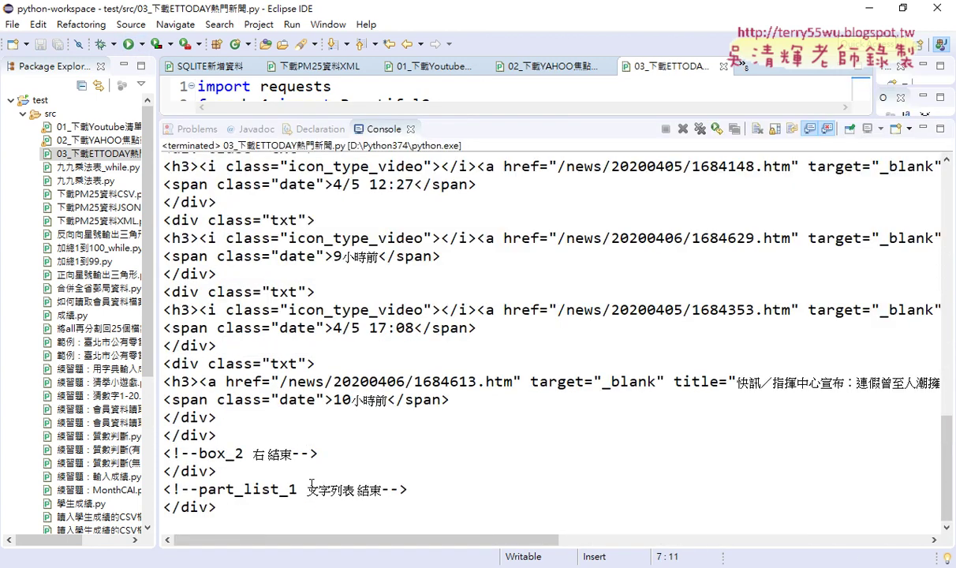
drag(248, 508, 105, 7)
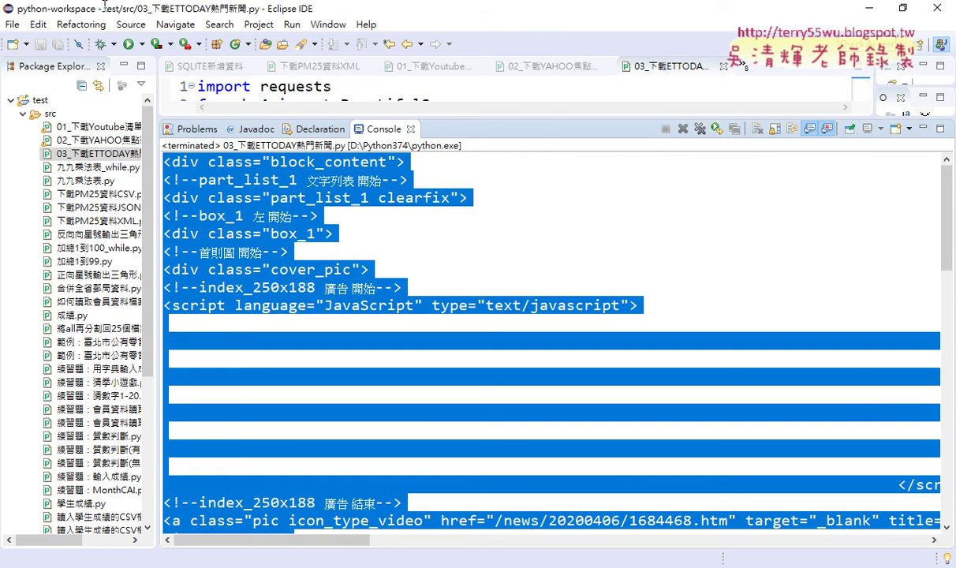
scroll(506, 323, down, 3)
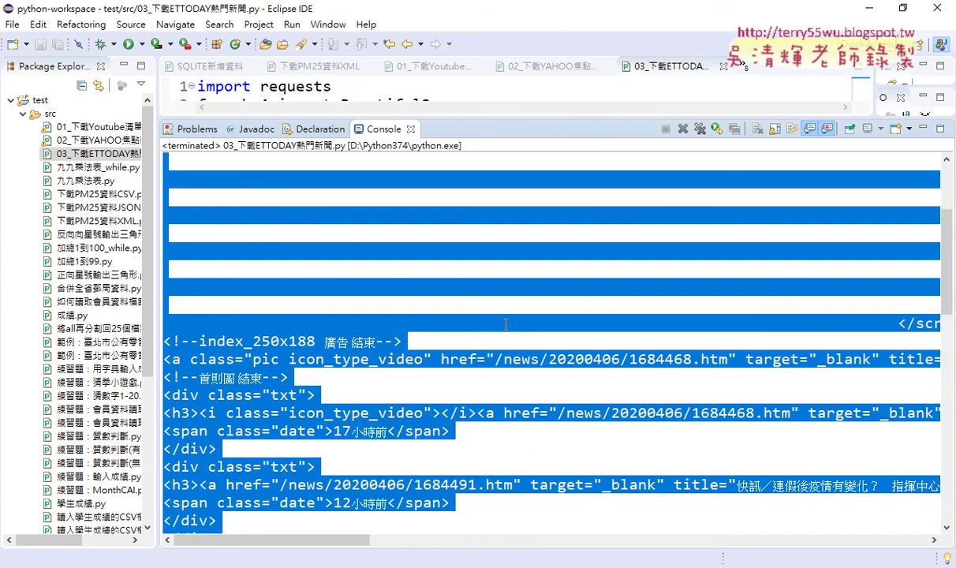
scroll(506, 324, down, 2)
click(383, 413)
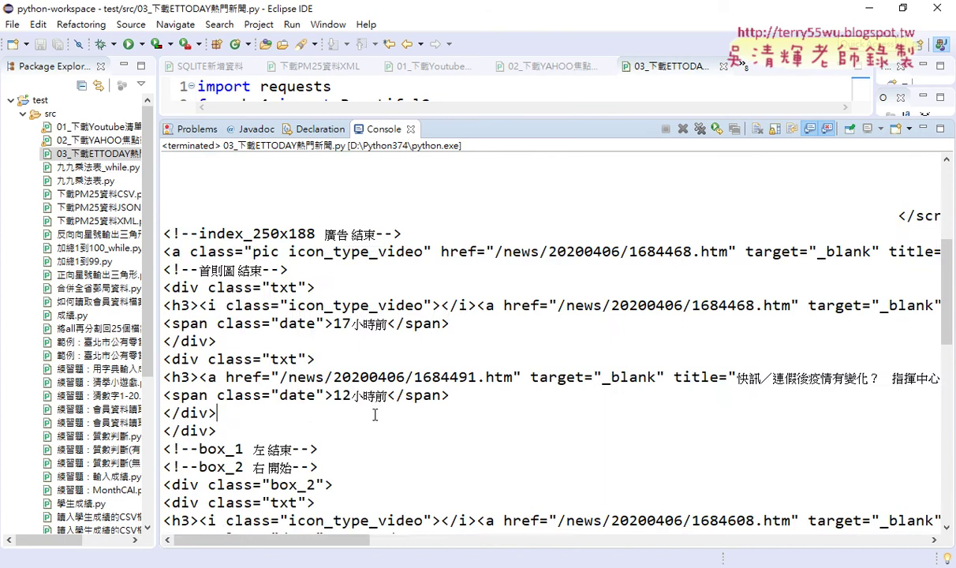
key(ctrl+a)
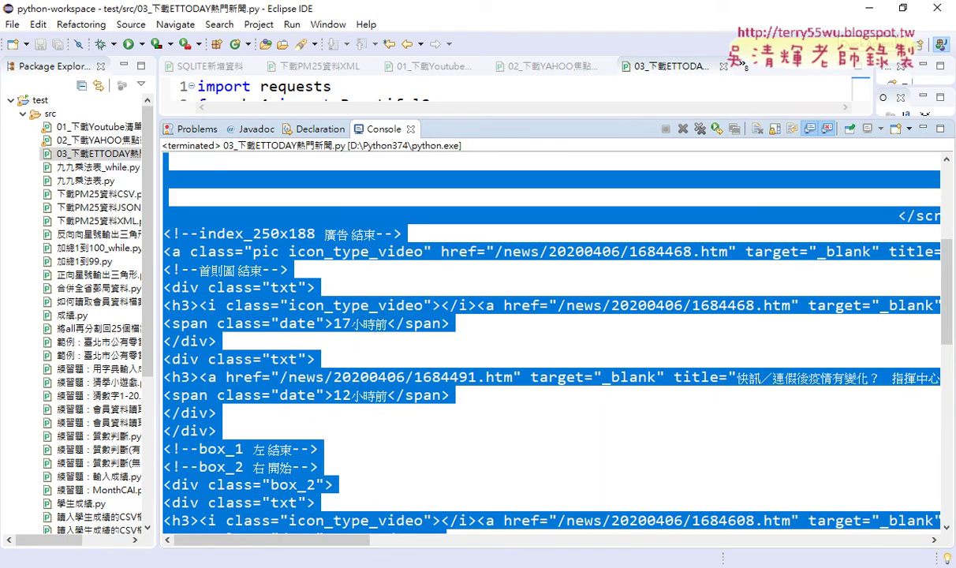
key(alt+Tab)
key(ctrl+a)
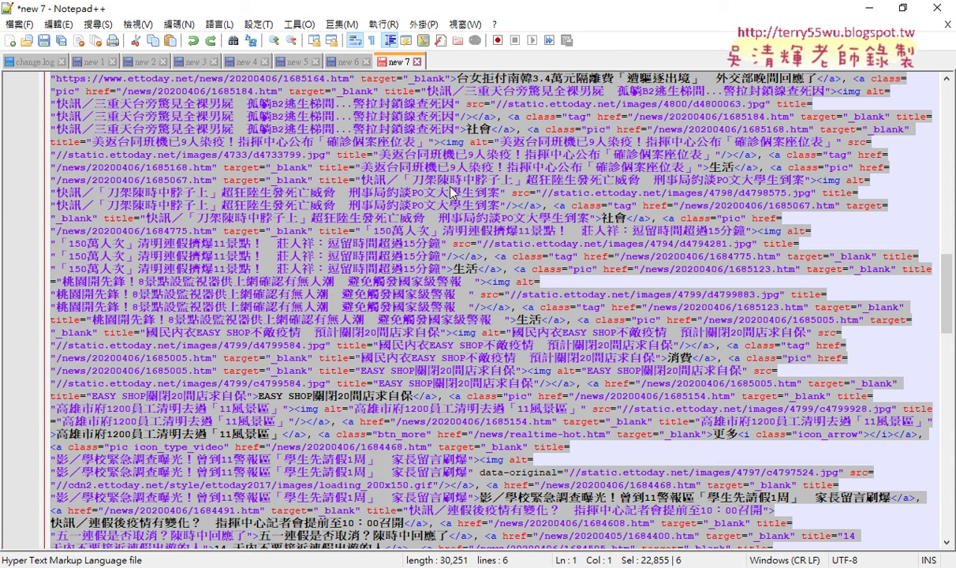
Step: Paste the copied HTML into a new Notepad++ document with the language set to HTML
click(10, 41)
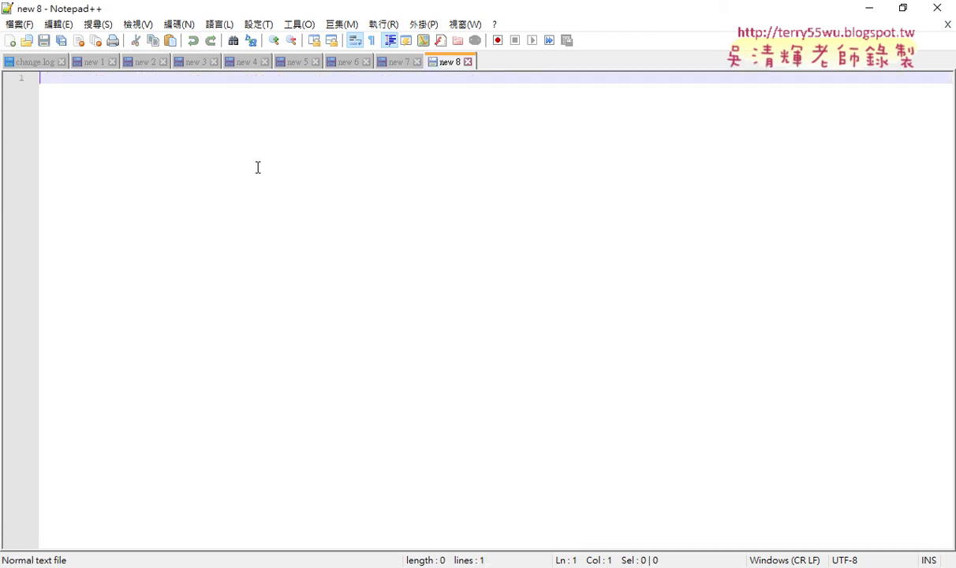
key(ctrl+v)
click(185, 27)
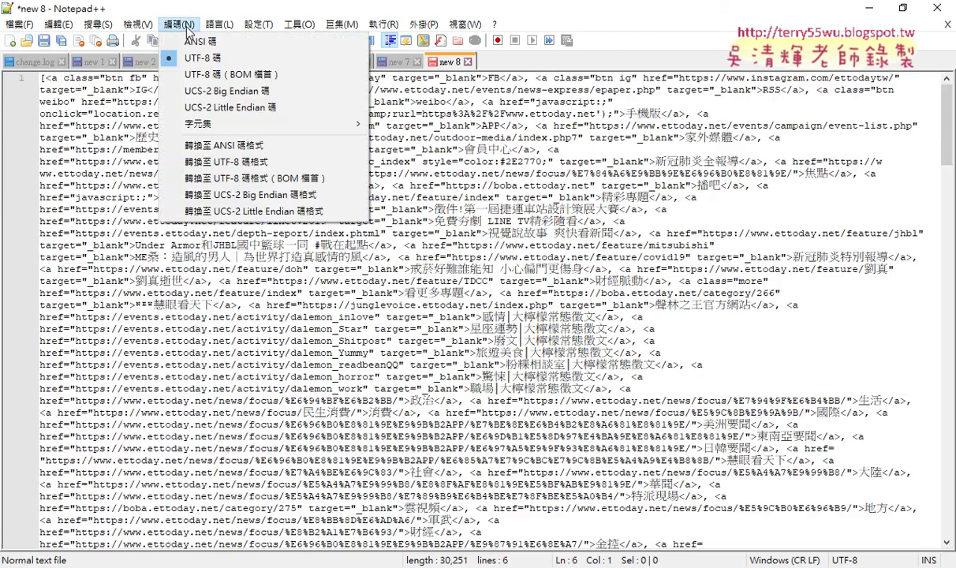
mouse_move(277, 156)
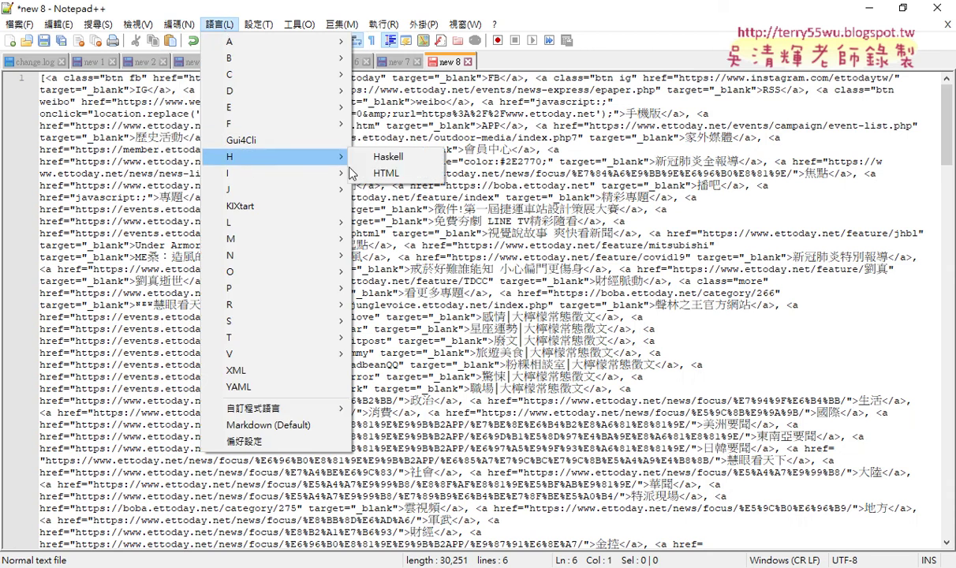
click(386, 173)
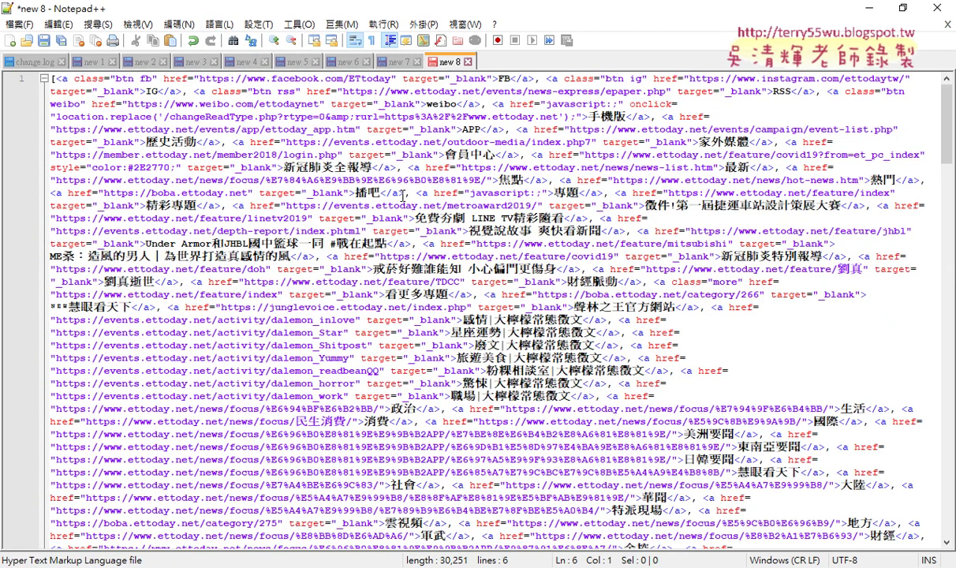
scroll(403, 194, down, 3)
scroll(404, 194, down, 3)
scroll(403, 194, down, 3)
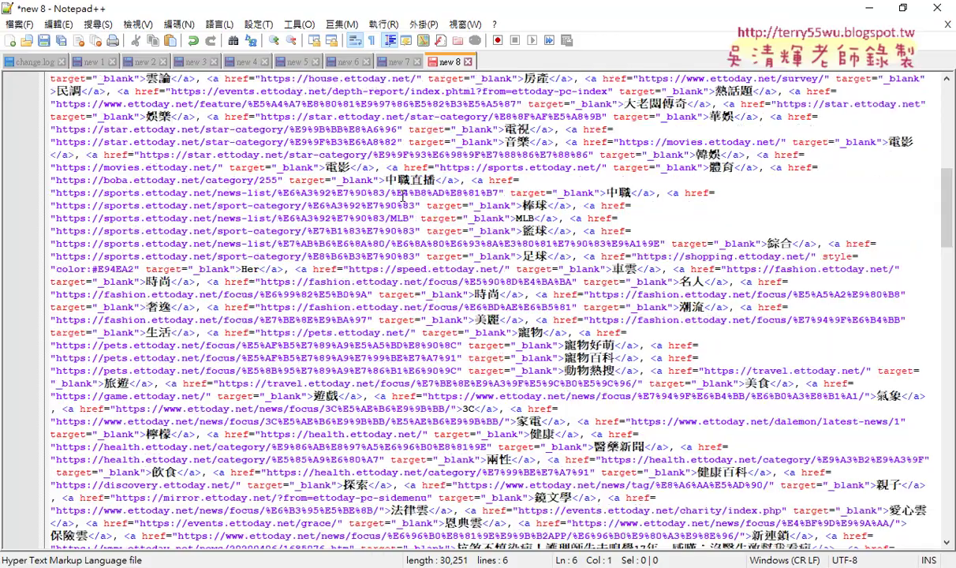
scroll(403, 194, down, 5)
scroll(403, 194, down, 5)
scroll(403, 194, down, 5)
scroll(404, 194, down, 5)
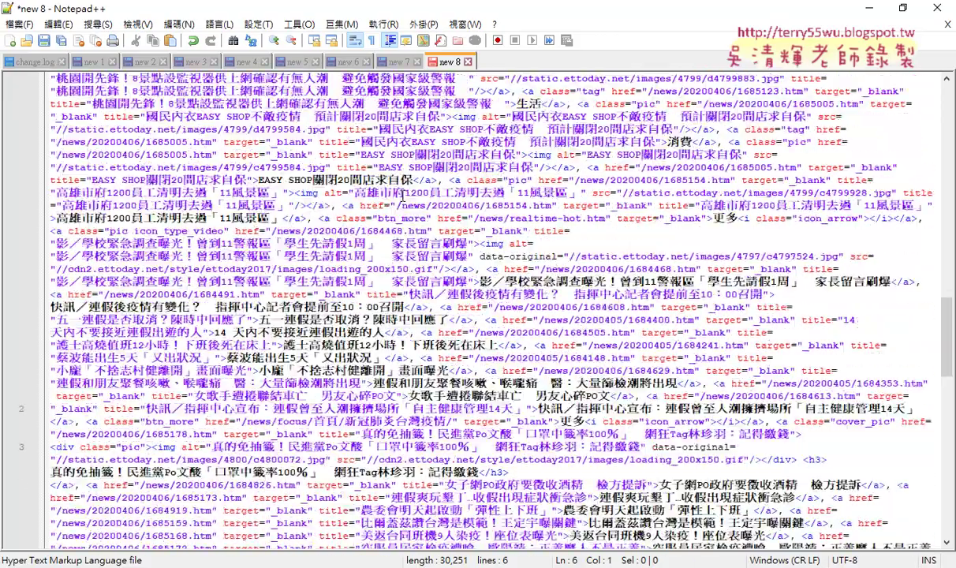
scroll(403, 194, down, 5)
scroll(403, 194, down, 5)
scroll(403, 194, down, 5)
scroll(403, 194, down, 5)
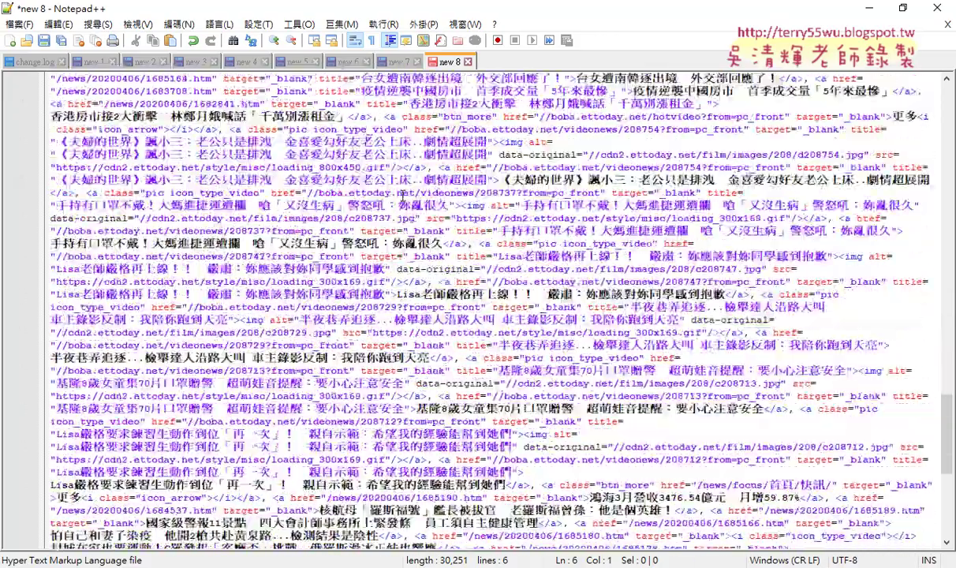
scroll(404, 194, down, 5)
scroll(403, 194, down, 3)
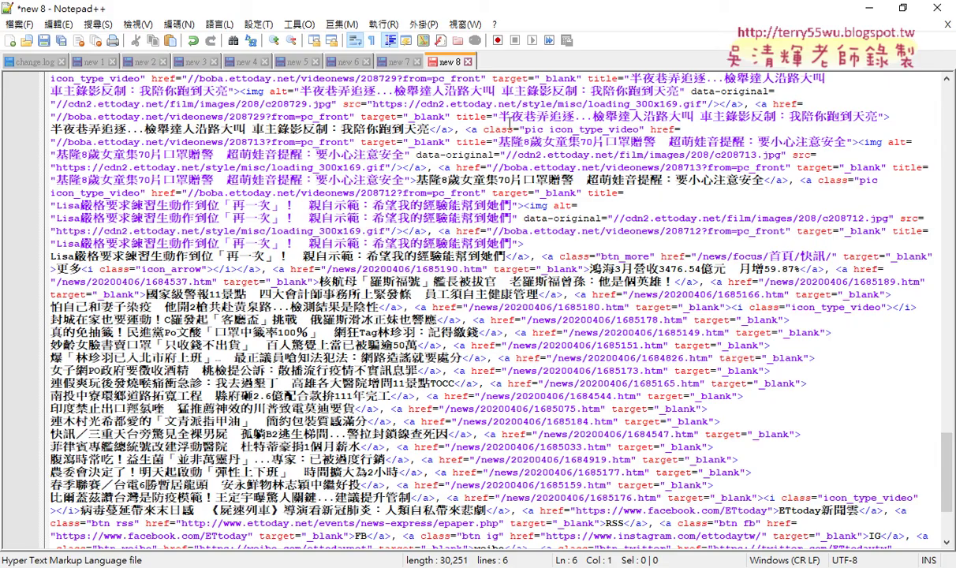
key(alt+Tab)
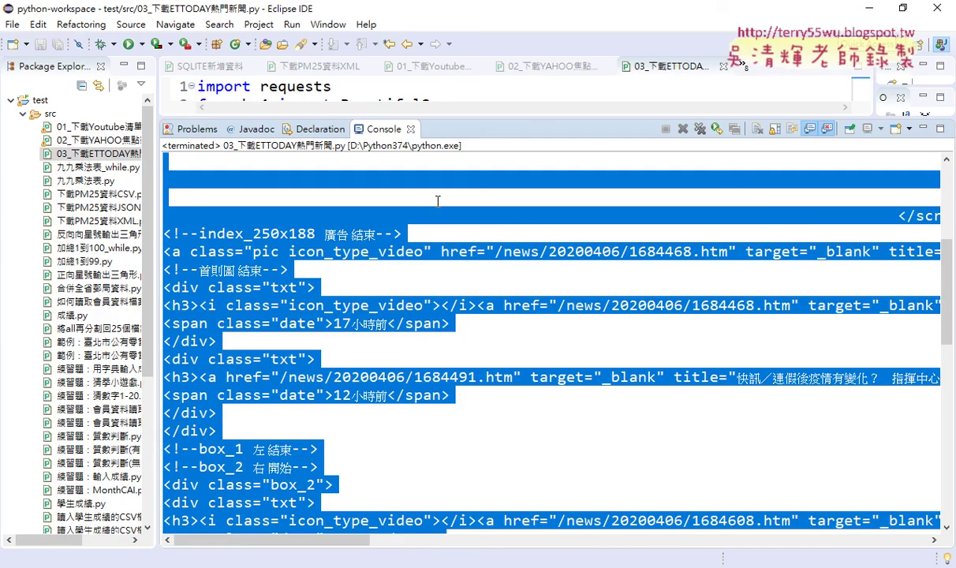
Step: In Chrome DevTools, identify block_content's part_list_1 clearfix div as the headline container, then minimize Chrome
key(alt+Tab)
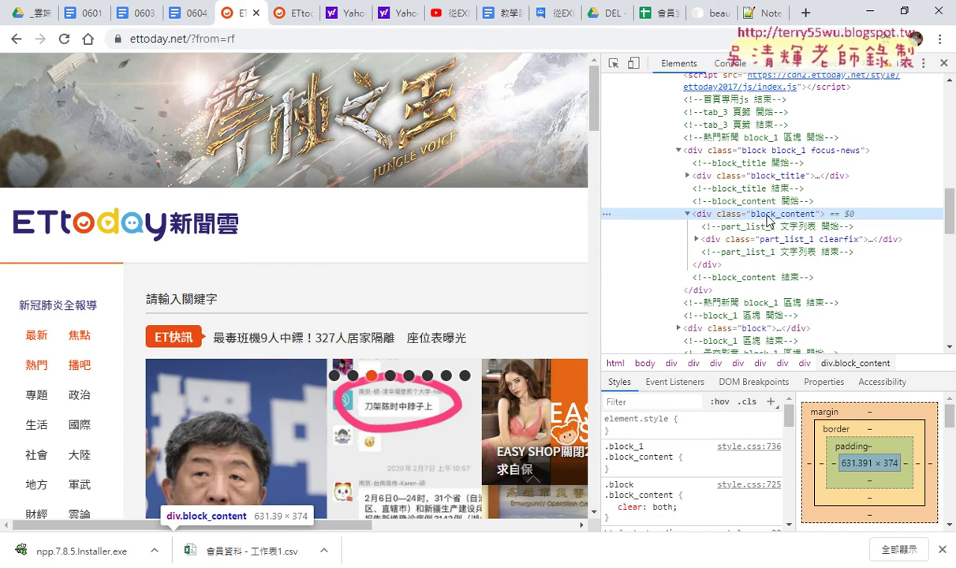
double_click(776, 213)
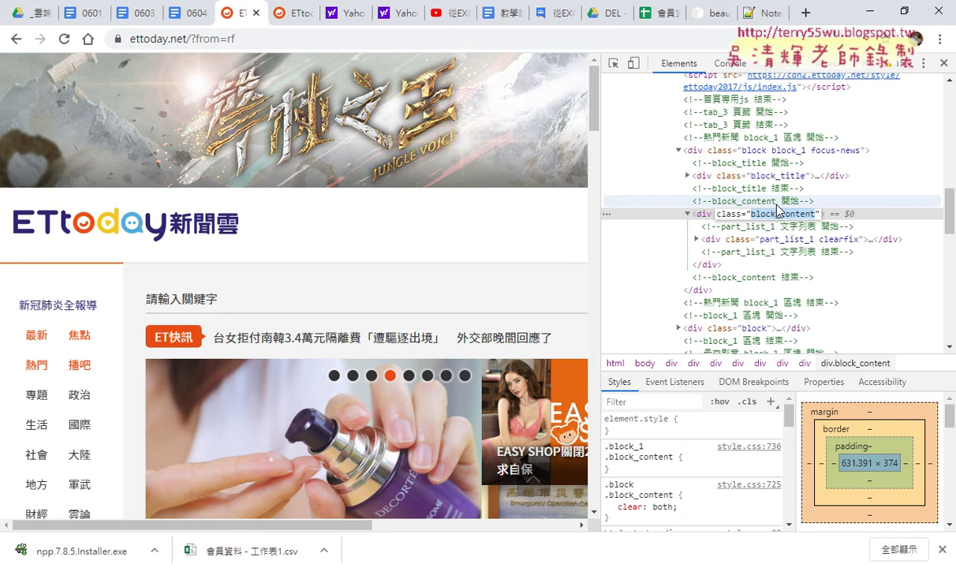
double_click(788, 239)
key(ctrl+c)
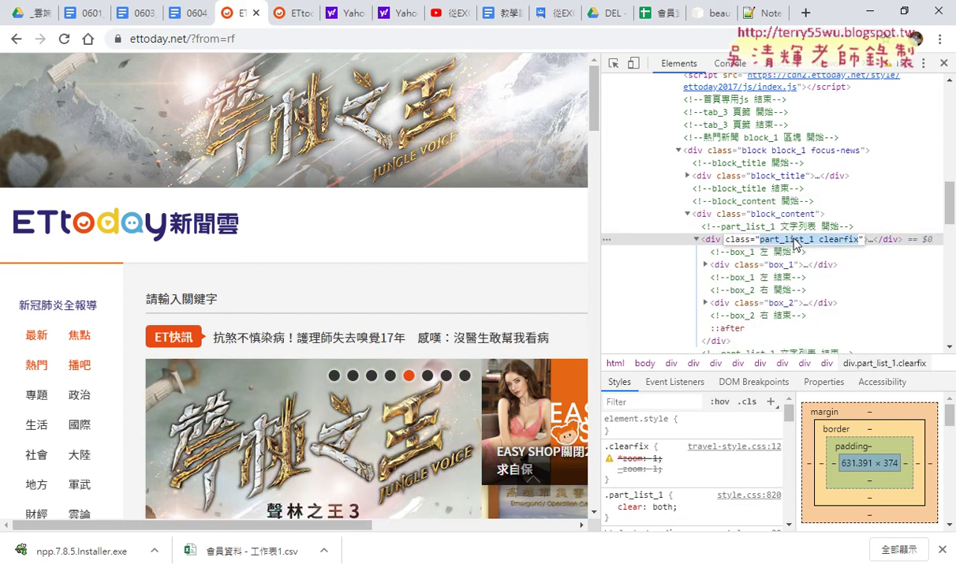
click(869, 12)
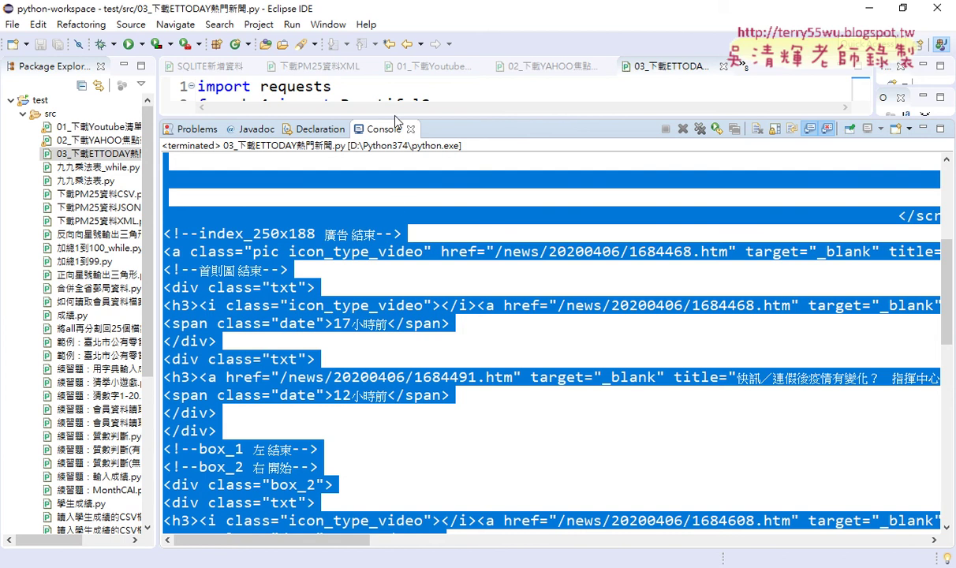
Step: Change line 6's find target from block_content to 'part_list_1 clearfix', save, rerun, and copy the output
drag(394, 117, 398, 311)
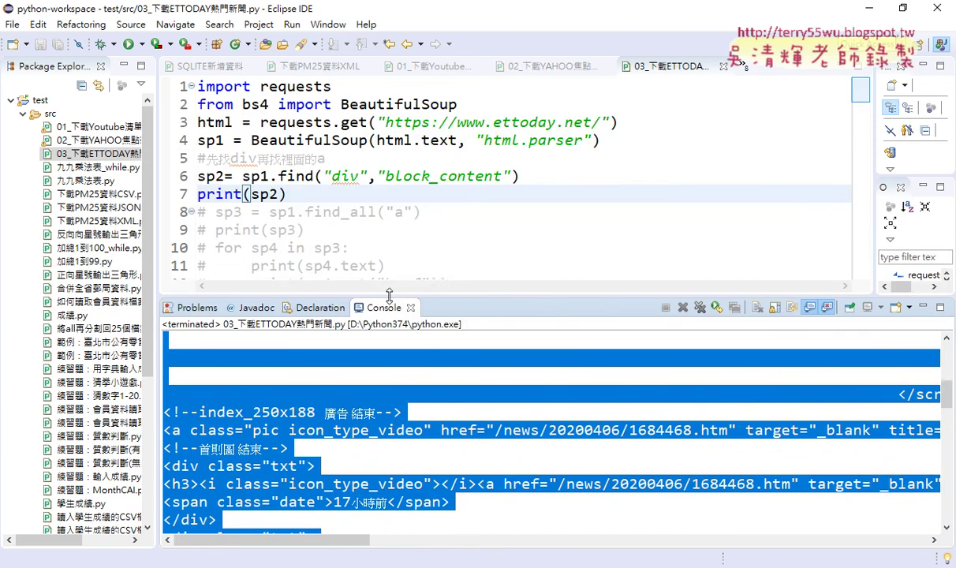
drag(386, 176, 504, 177)
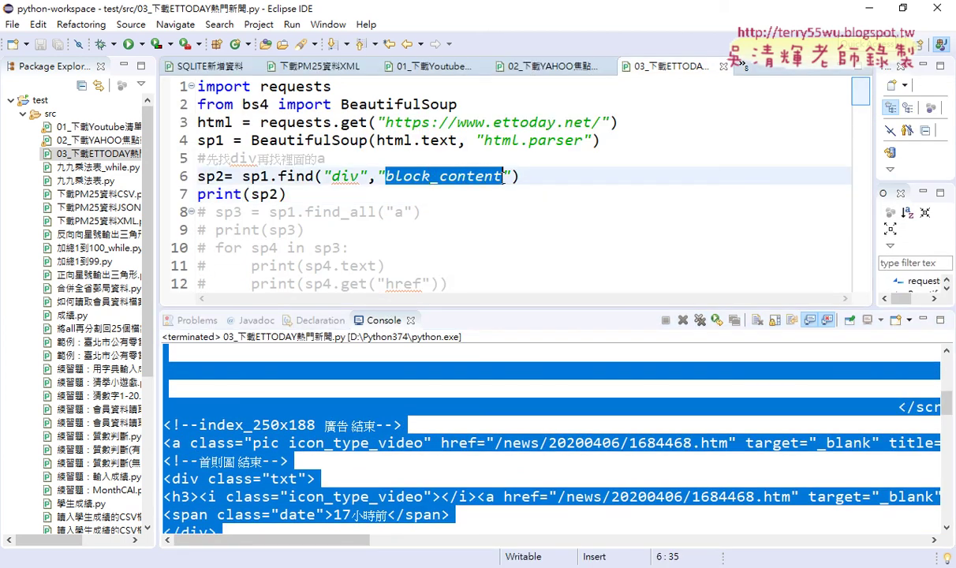
key(ctrl+v)
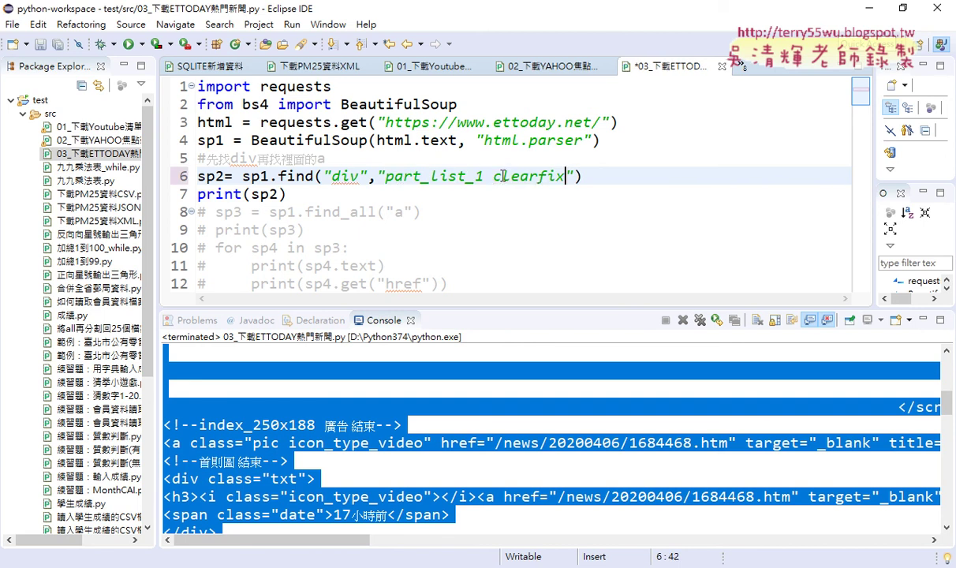
key(ctrl+s)
key(ctrl+F11)
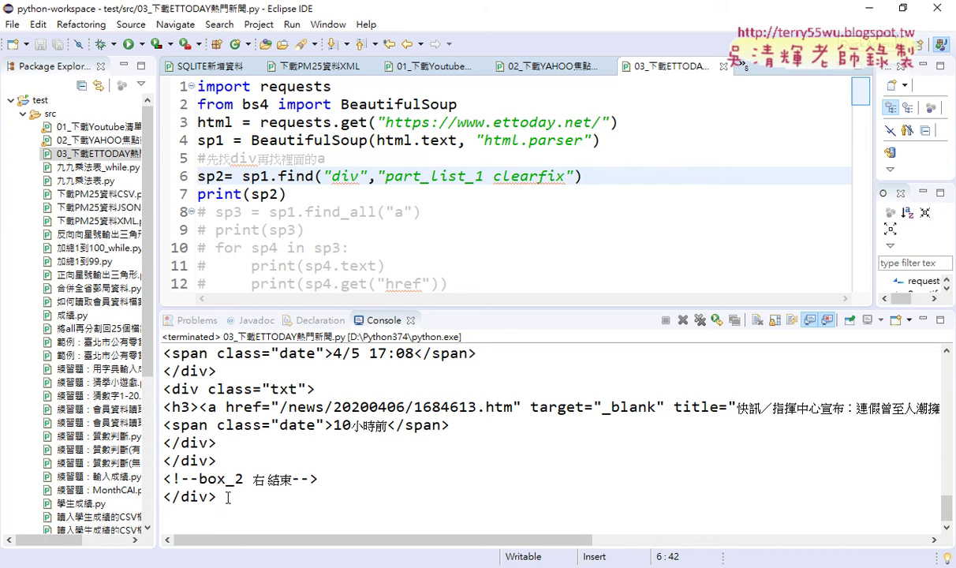
drag(228, 487, 134, 158)
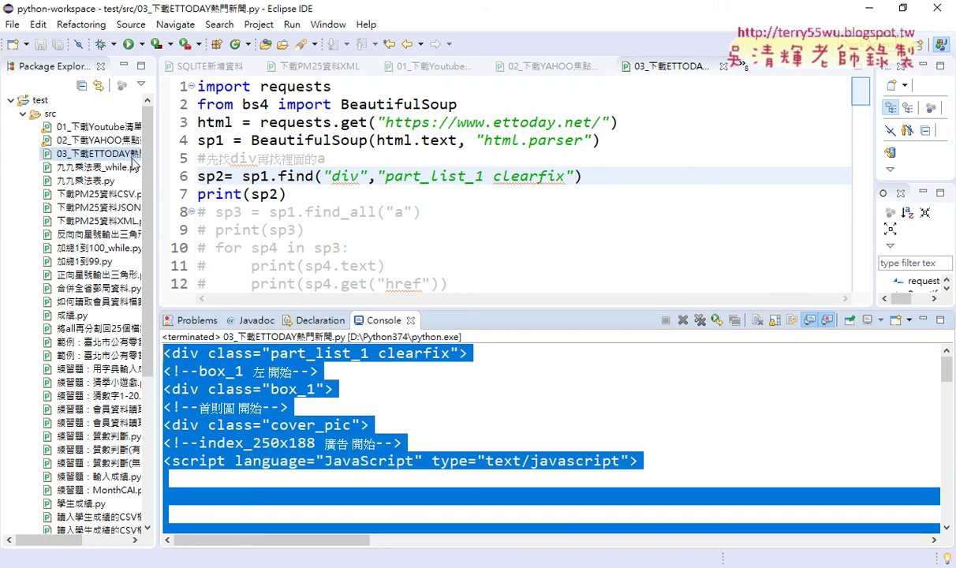
Step: Replace the contents of Notepad++ new 8 with the copied part_list_1 clearfix HTML
key(alt+Tab)
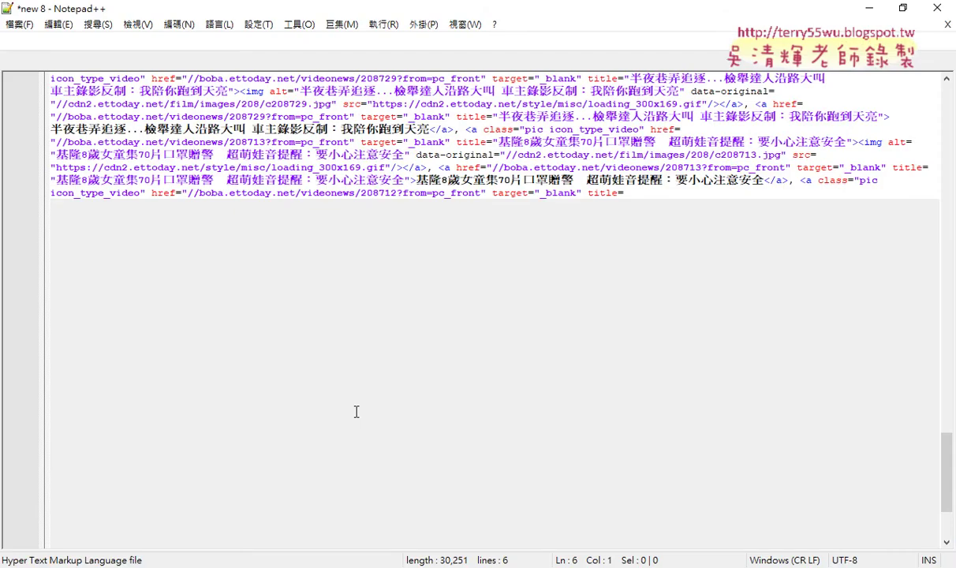
key(ctrl+a)
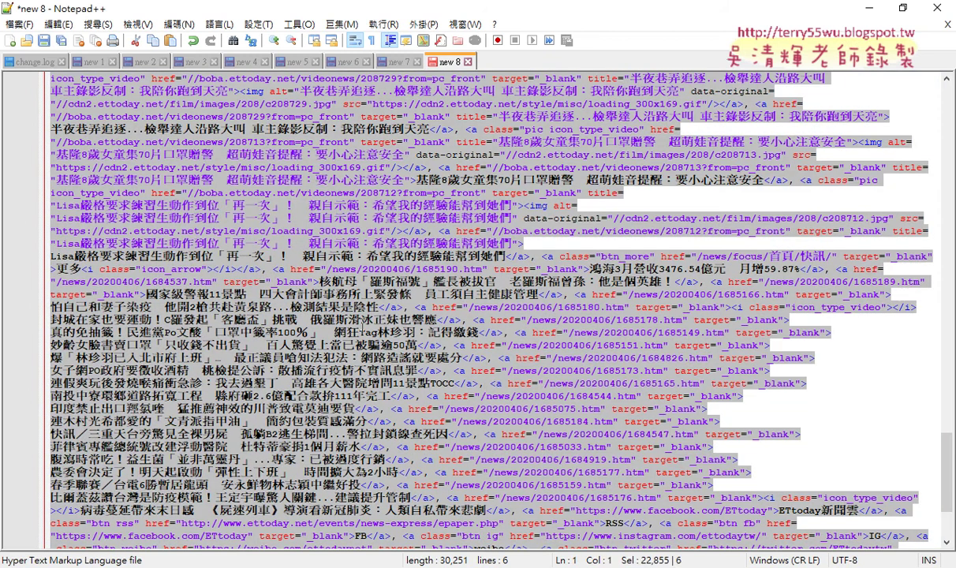
key(ctrl+v)
scroll(361, 317, up, 2)
scroll(276, 248, up, 2)
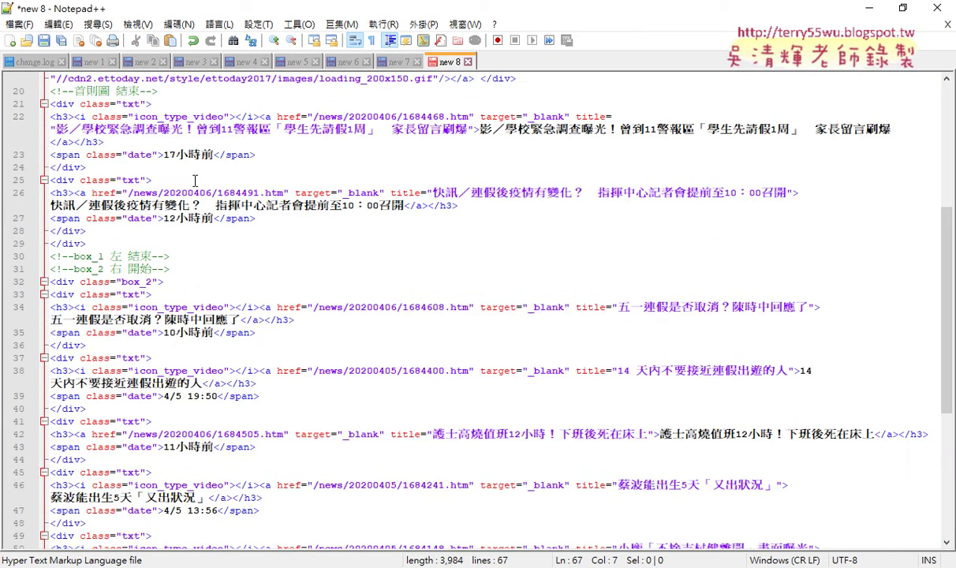
scroll(195, 180, up, 6)
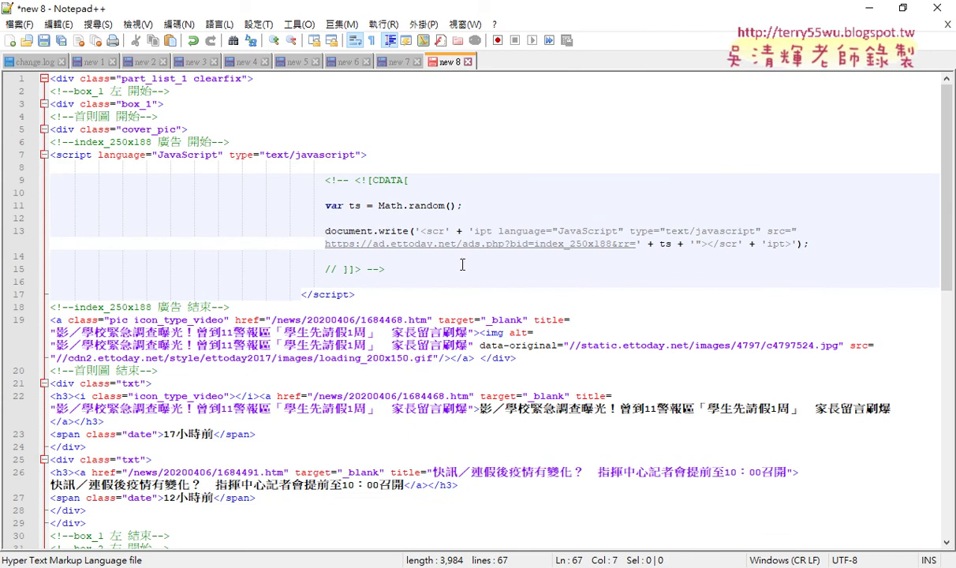
scroll(435, 250, down, 2)
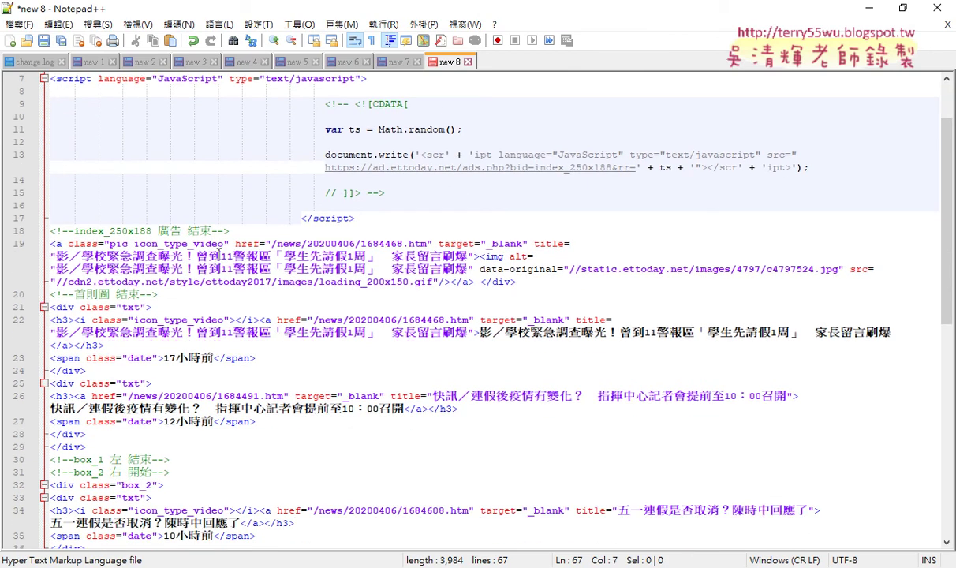
scroll(221, 251, down, 1)
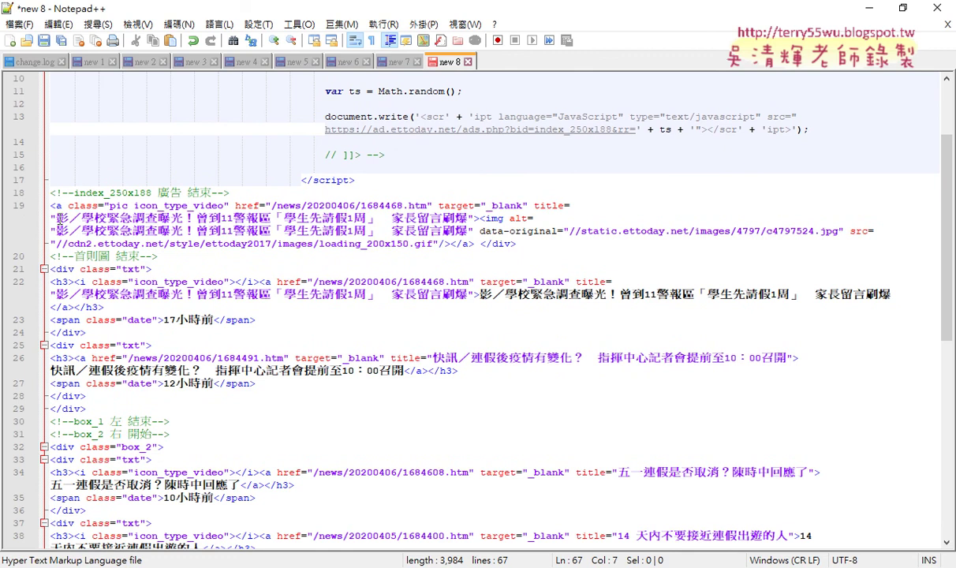
Step: Select the first headline's title and its href /news/20200406/1684468.htm on line 19
drag(51, 217, 474, 218)
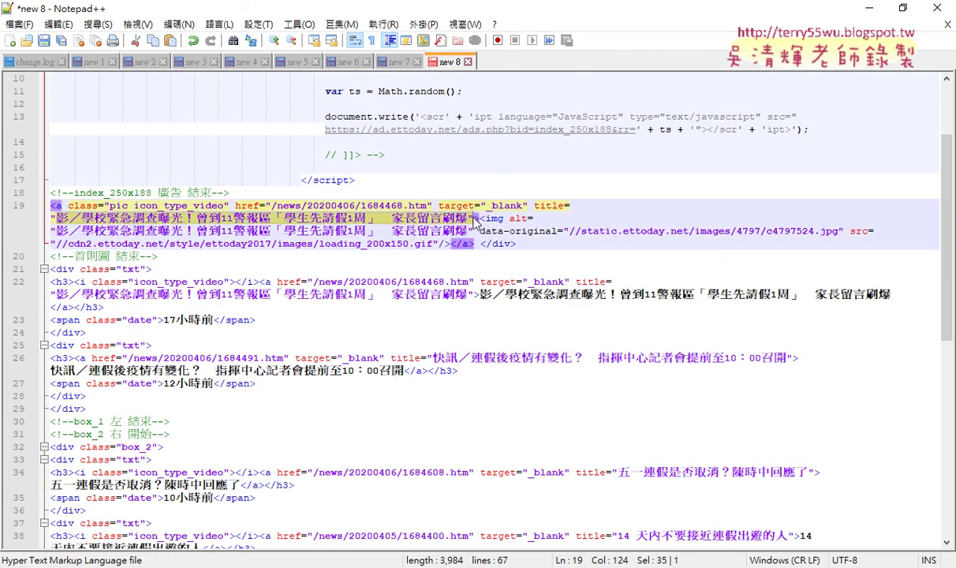
click(273, 205)
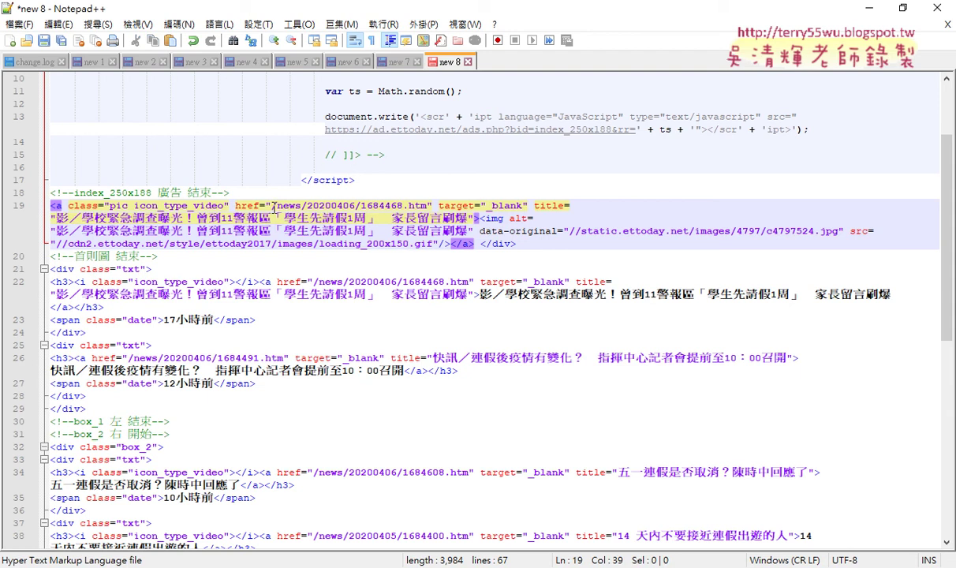
drag(273, 204, 427, 205)
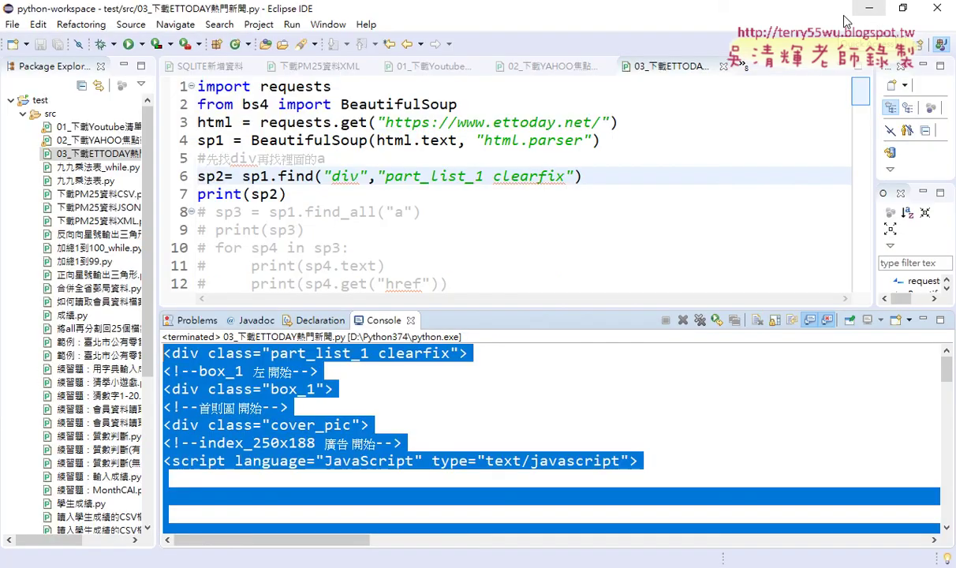
Step: Comment out the print(sp2) line on line 7
key(alt+Tab)
drag(313, 177, 282, 177)
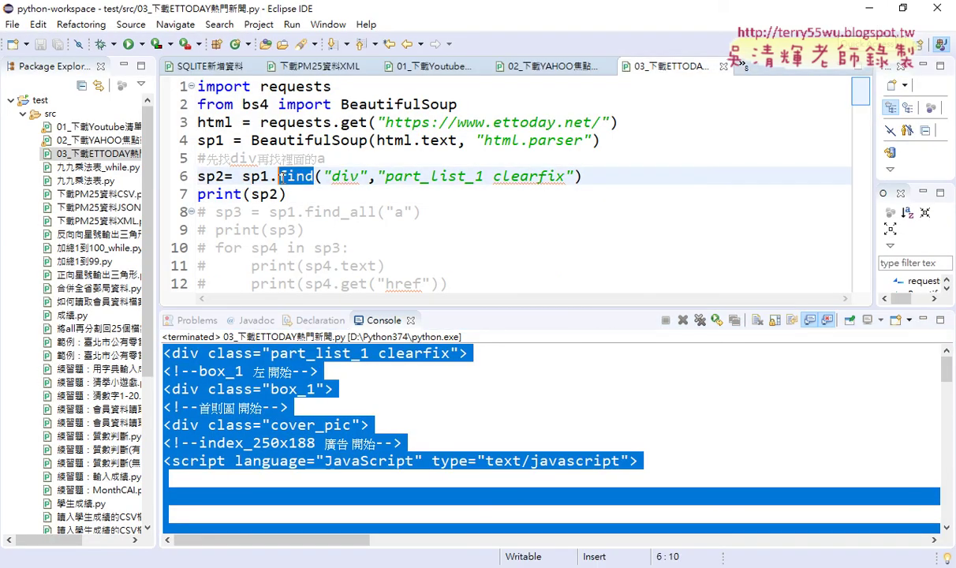
mouse_move(296, 177)
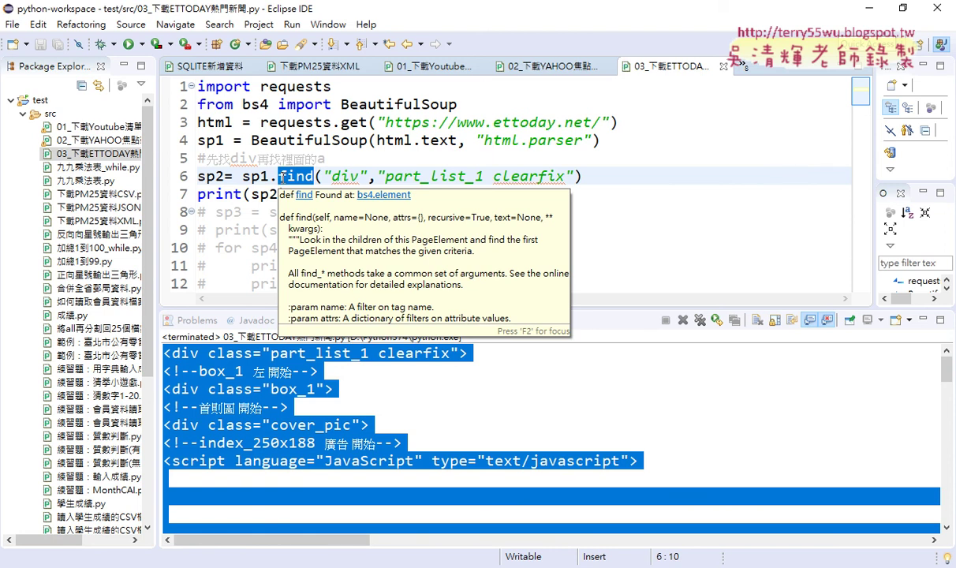
click(281, 176)
click(182, 195)
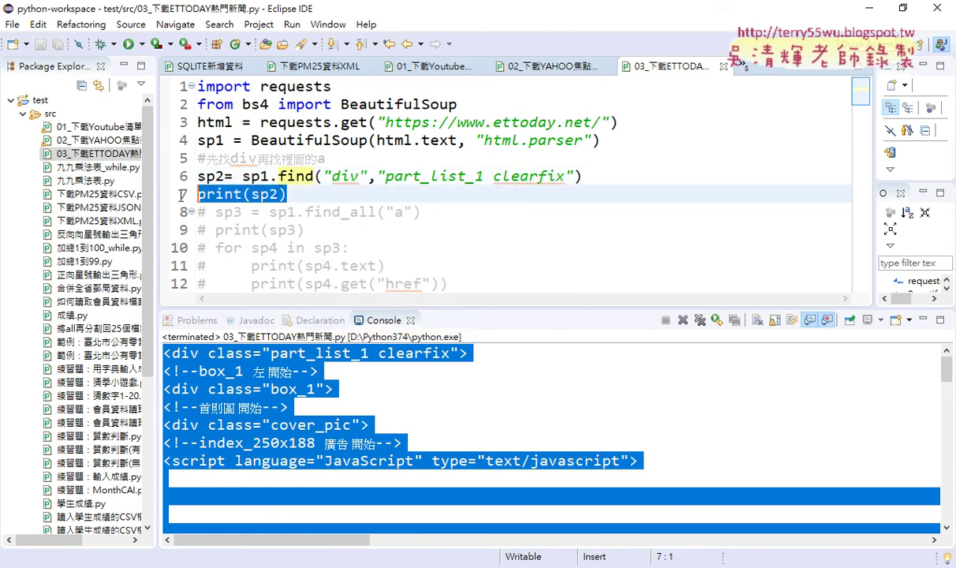
key(ctrl+slash)
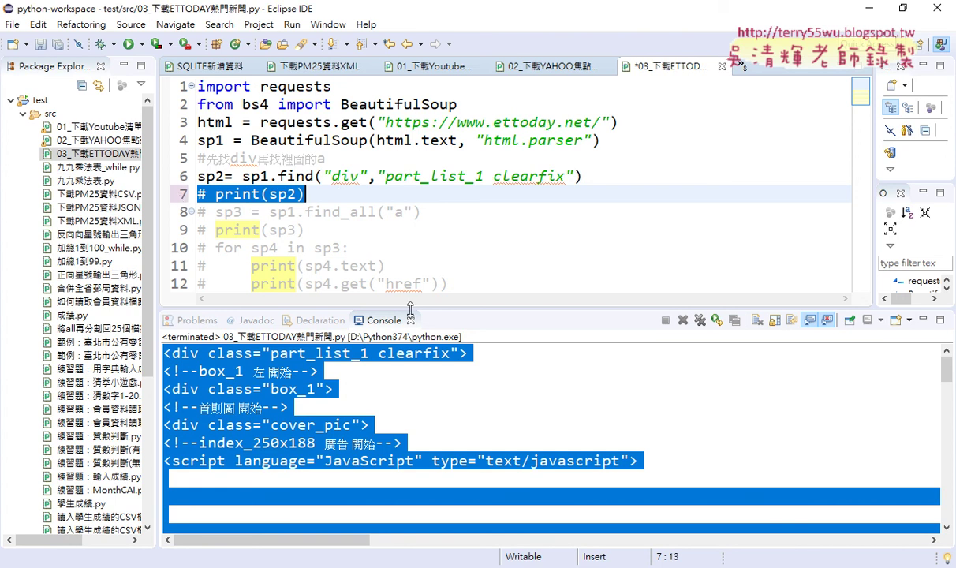
Step: Uncomment the anchor-printing loop on lines 8–12
drag(410, 308, 410, 344)
drag(448, 284, 197, 211)
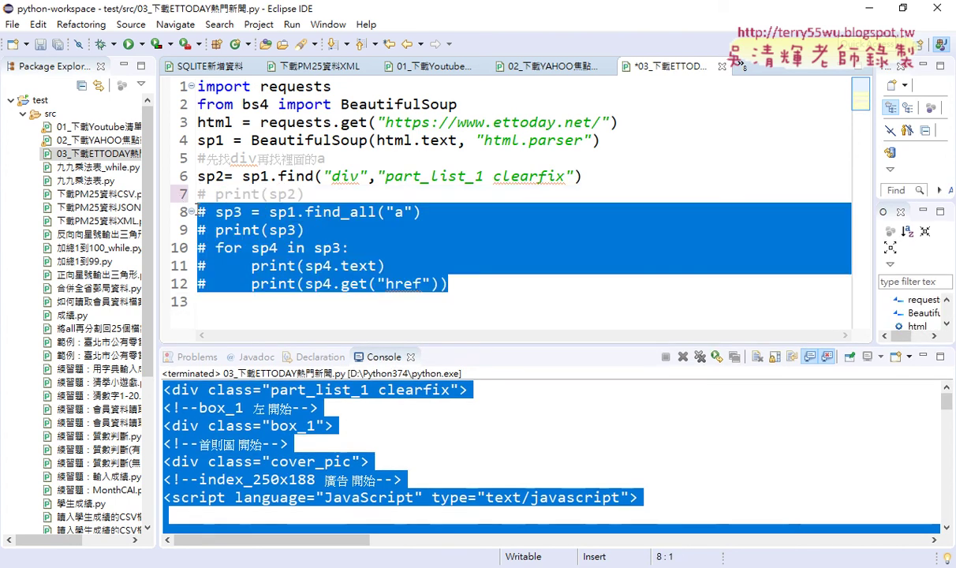
key(ctrl+slash)
click(384, 229)
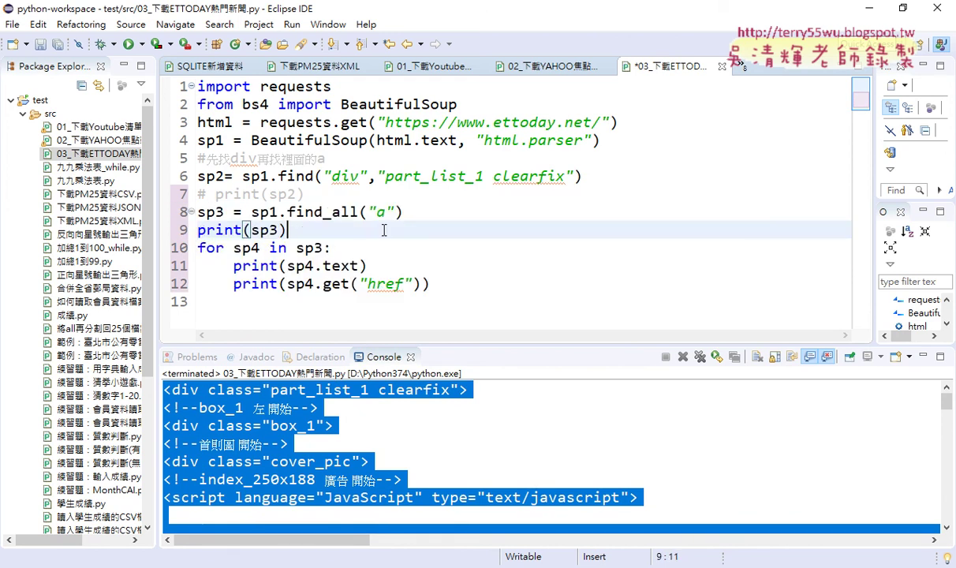
Step: Make line 8's find_all("a") call search sp2 instead of sp1
click(371, 212)
key(Right)
key(Right)
key(Right)
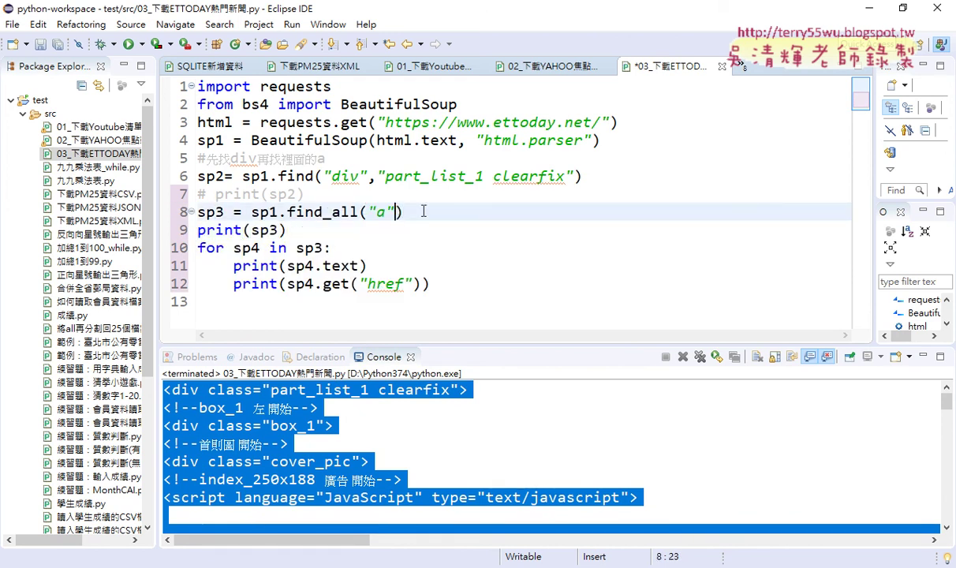
text(,)
text("")
drag(420, 211, 395, 211)
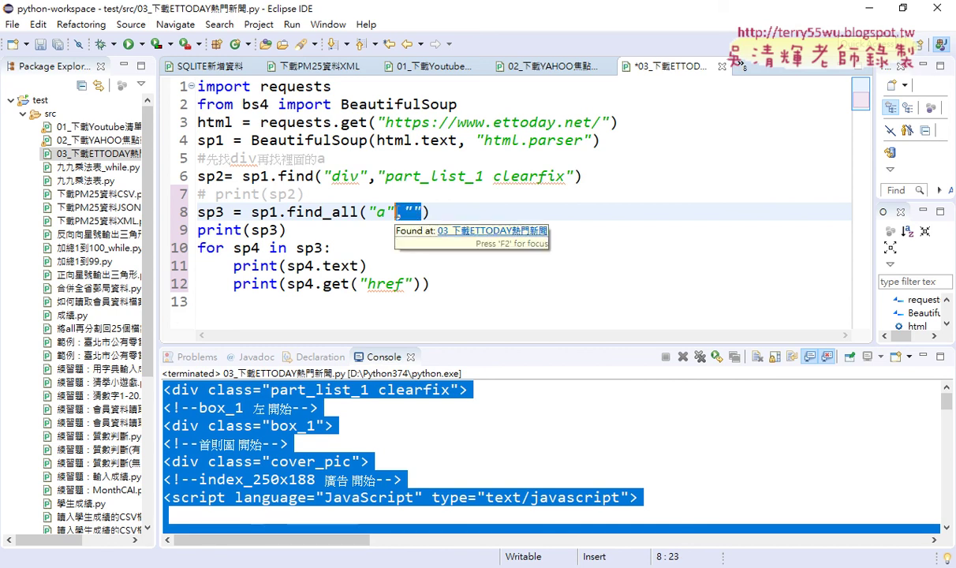
key(BackSpace)
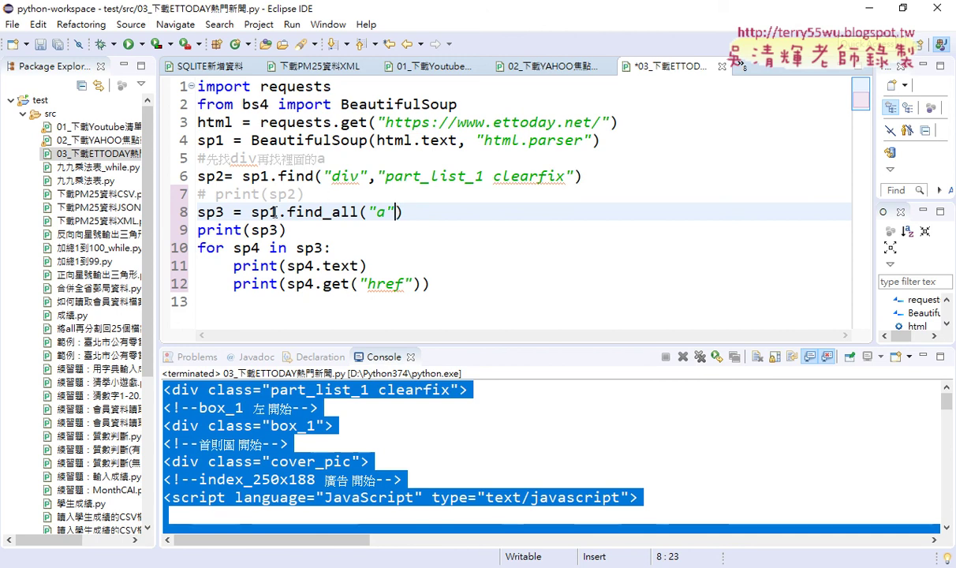
click(271, 212)
text(2)
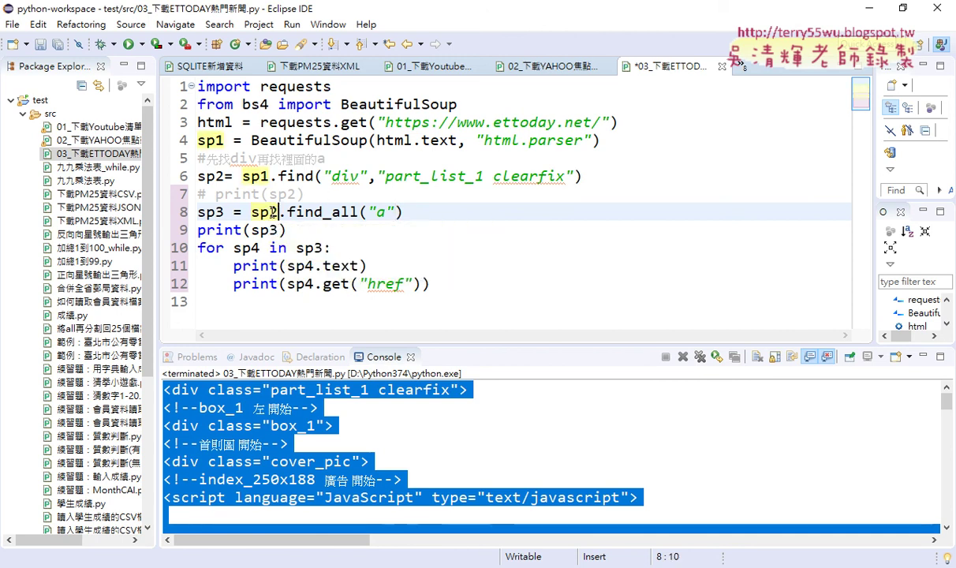
drag(404, 211, 251, 212)
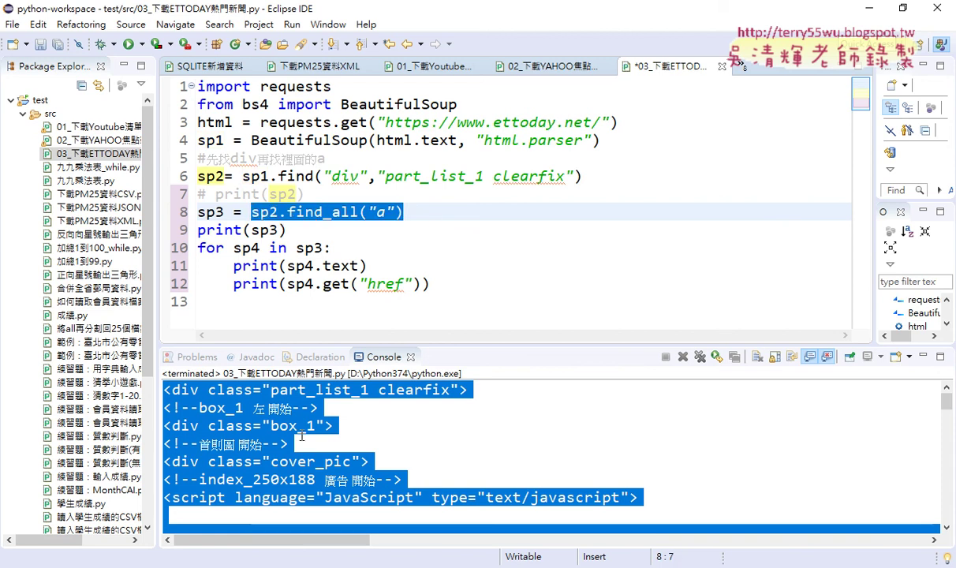
key(alt+Tab)
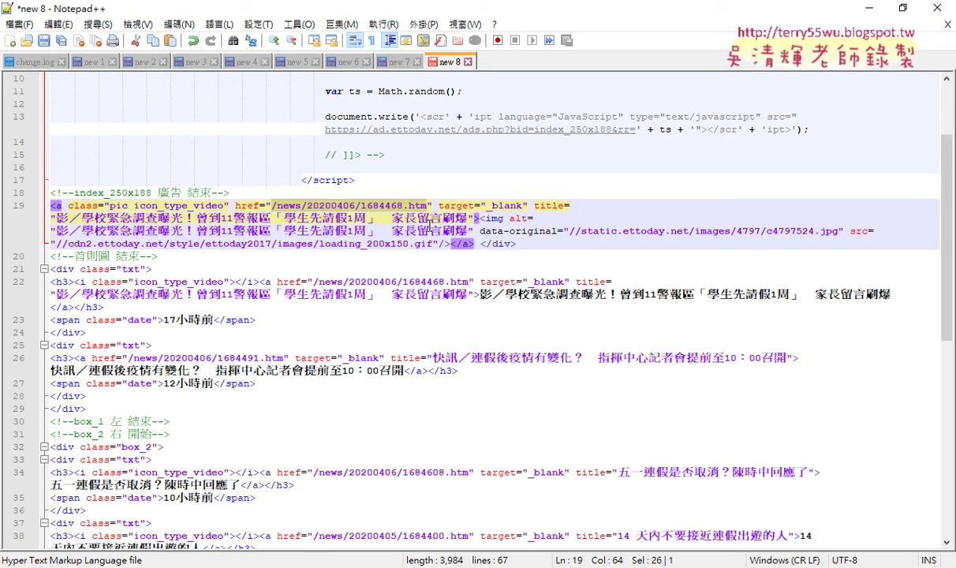
Step: Review the anchor tag's class and href attributes in the ETtoday HTML, then minimize Notepad++
click(141, 212)
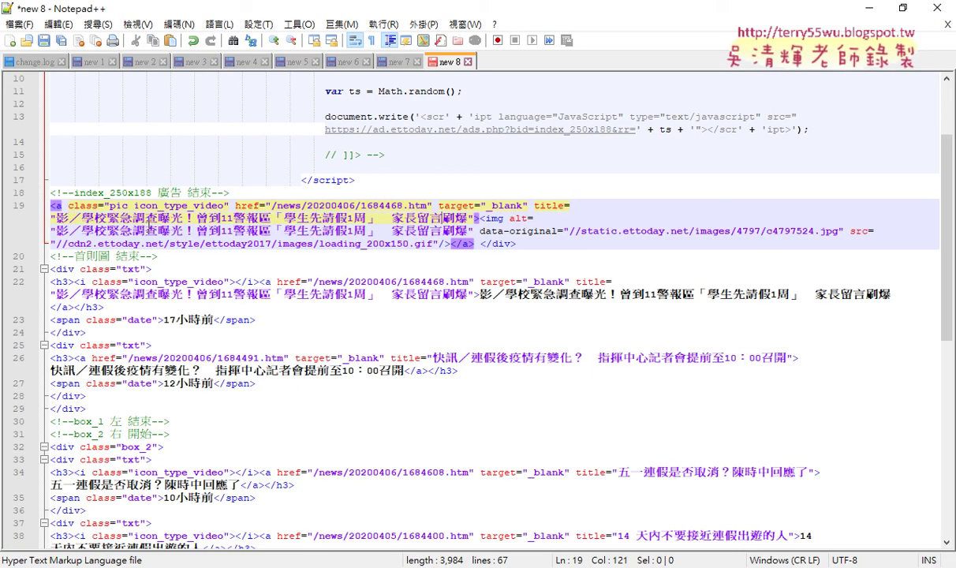
click(57, 206)
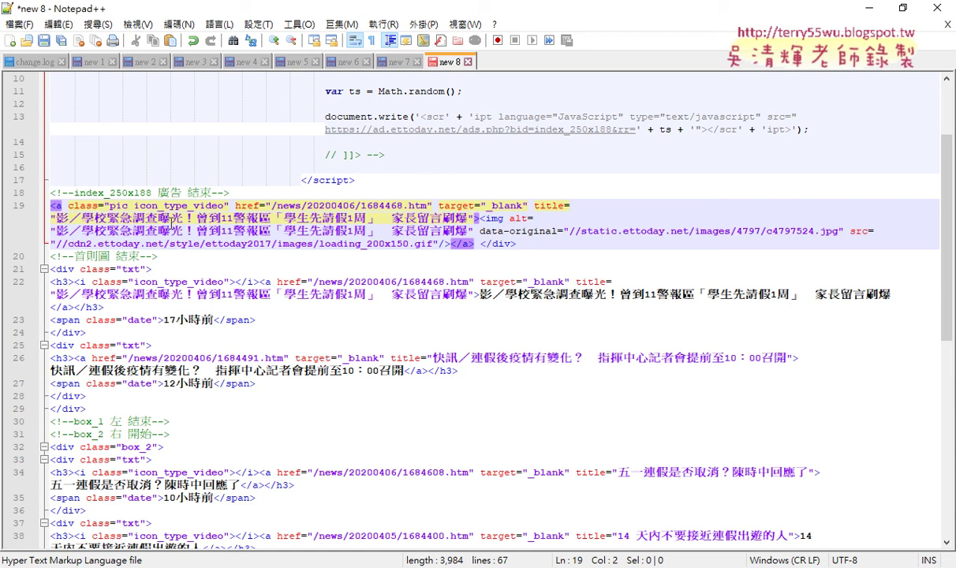
scroll(170, 224, down, 1)
scroll(170, 228, down, 1)
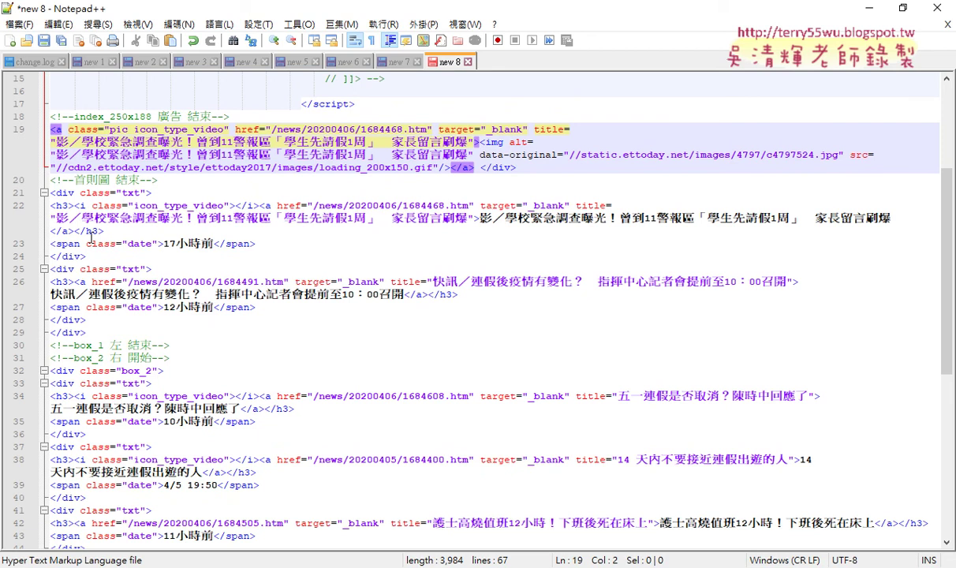
drag(68, 128, 104, 129)
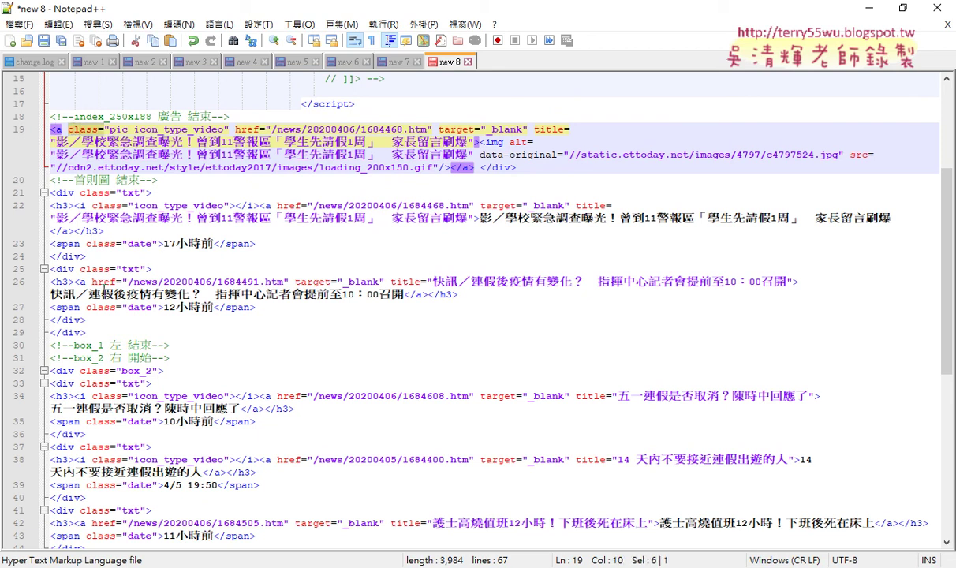
click(103, 285)
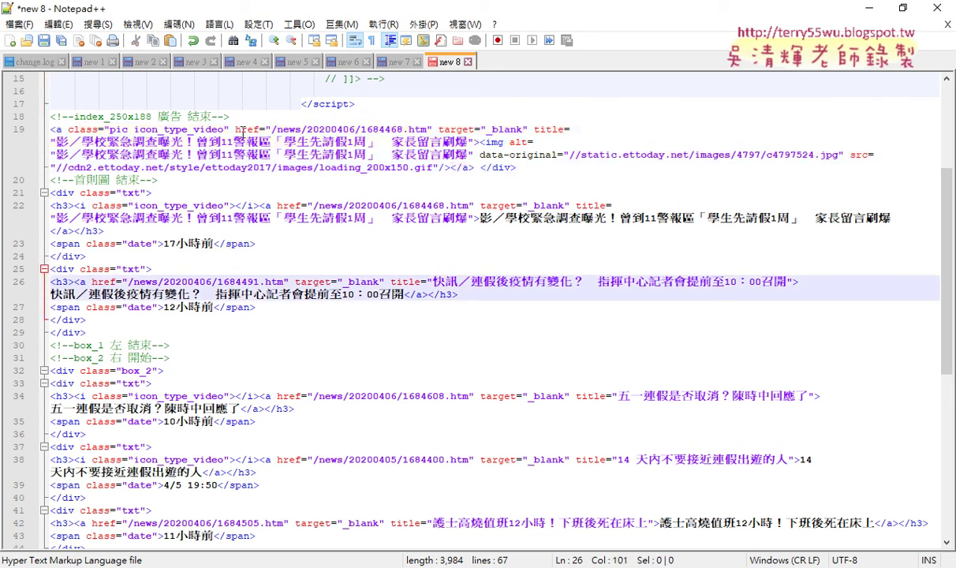
drag(235, 129, 380, 129)
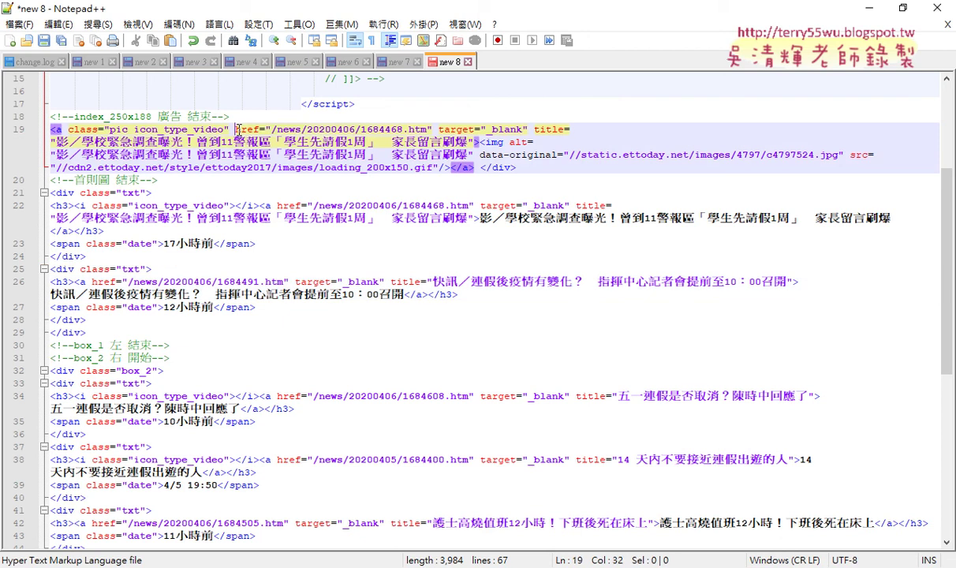
click(874, 13)
click(348, 244)
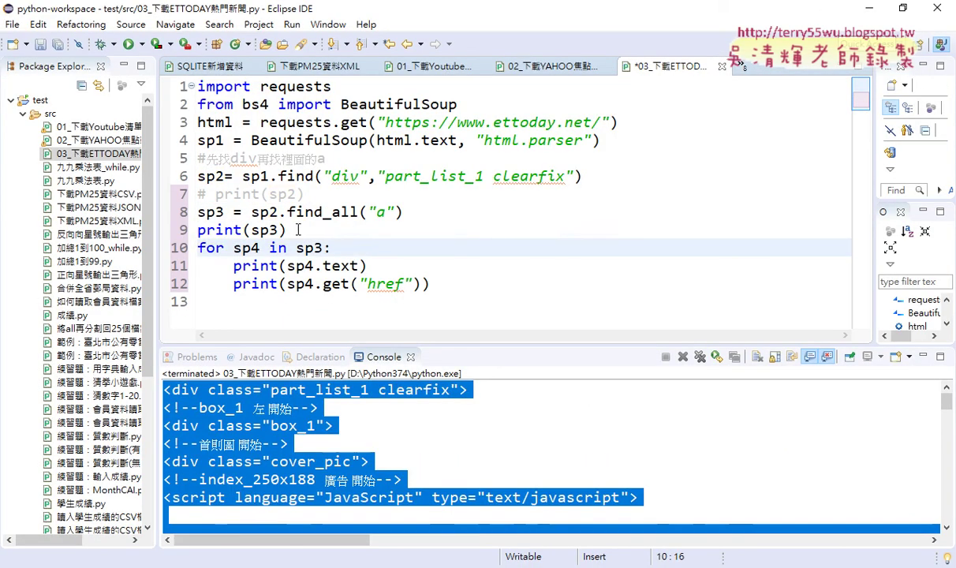
Step: Comment out print(sp3) on line 9, leaving the loop that prints each link's text and href
triple_click(298, 229)
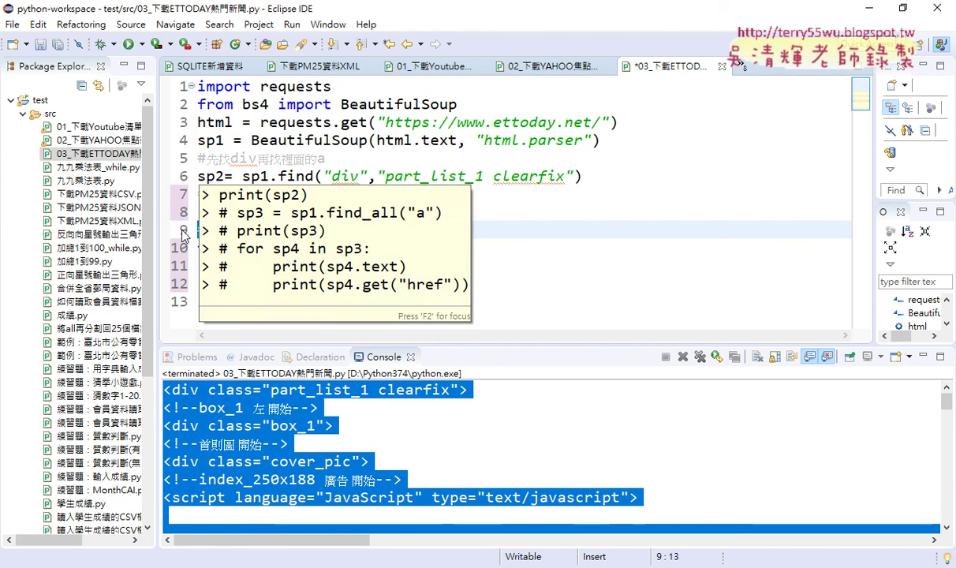
key(ctrl+slash)
drag(367, 266, 279, 266)
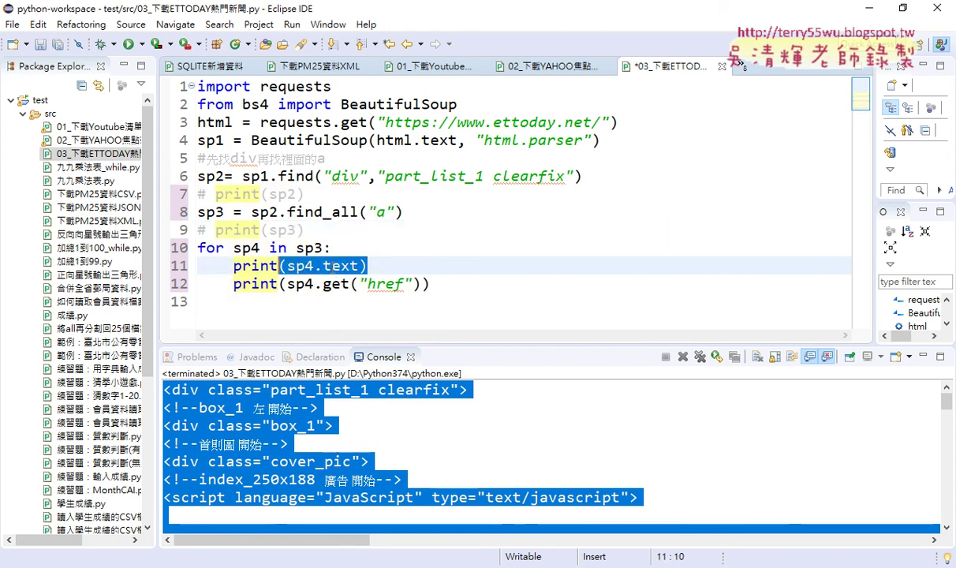
mouse_move(446, 284)
mouse_down()
mouse_move(178, 259)
mouse_move(168, 241)
mouse_up()
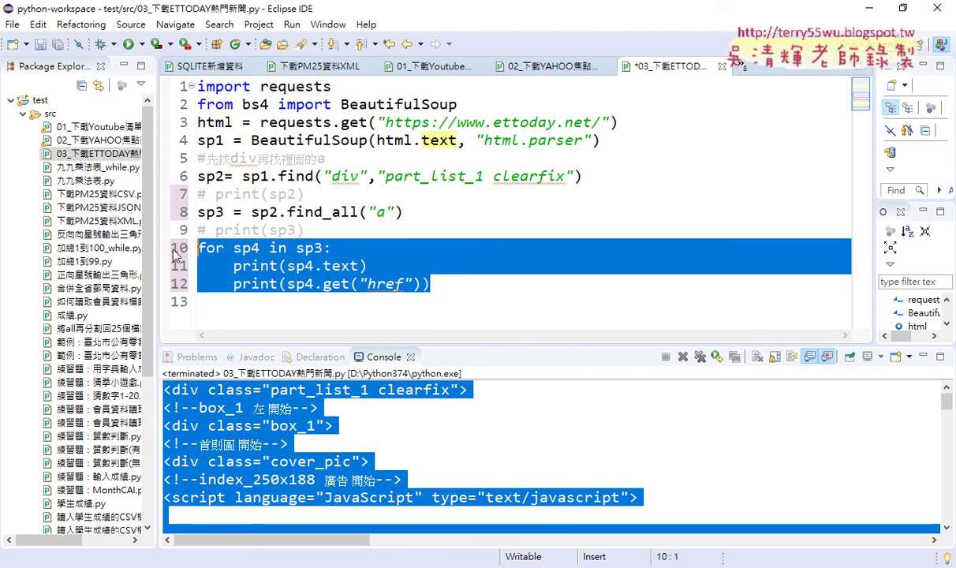
Step: Run the script and inspect the first printed link /news/20200406/1684468.htm and its headline
click(130, 47)
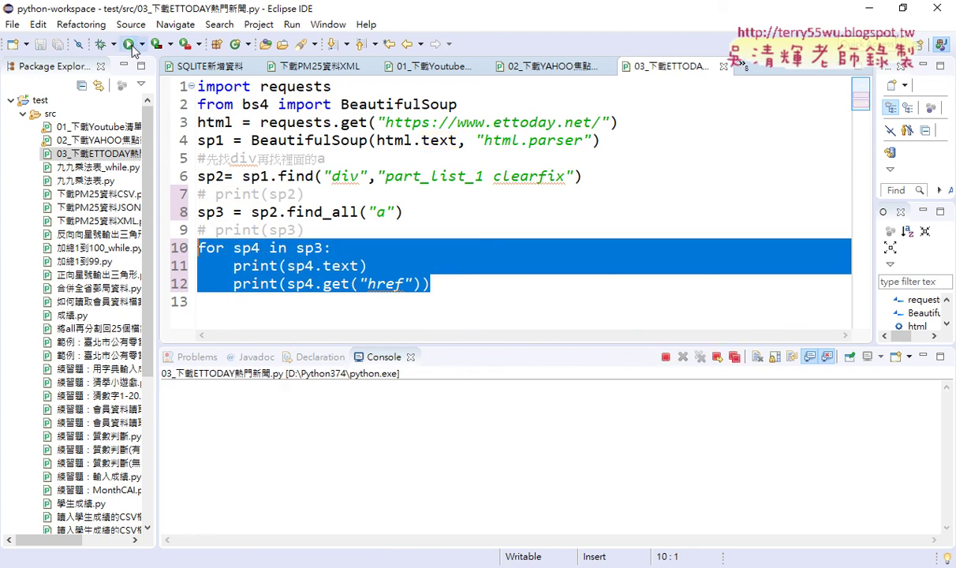
mouse_move(374, 345)
mouse_down()
mouse_move(394, 244)
mouse_move(394, 162)
mouse_up()
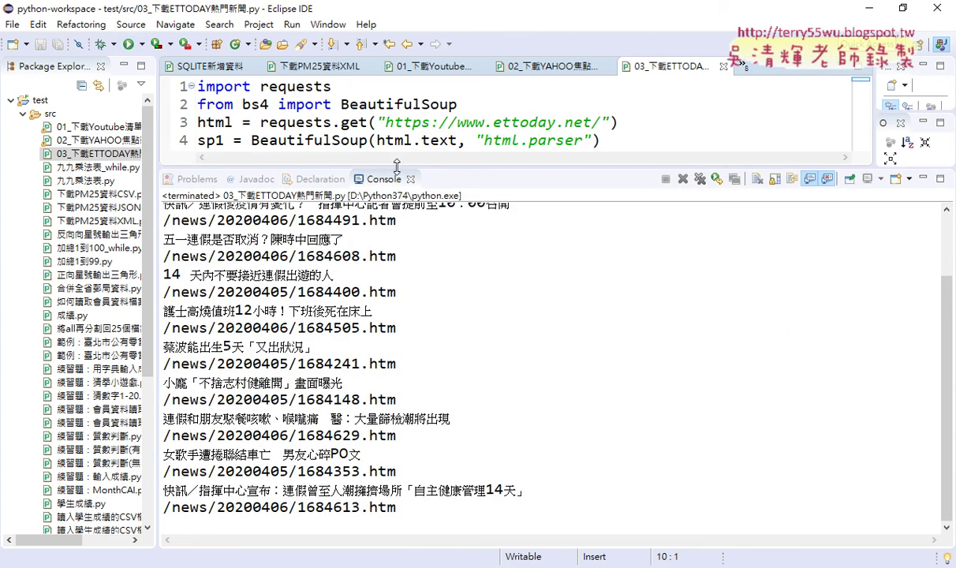
scroll(949, 307, up, 2)
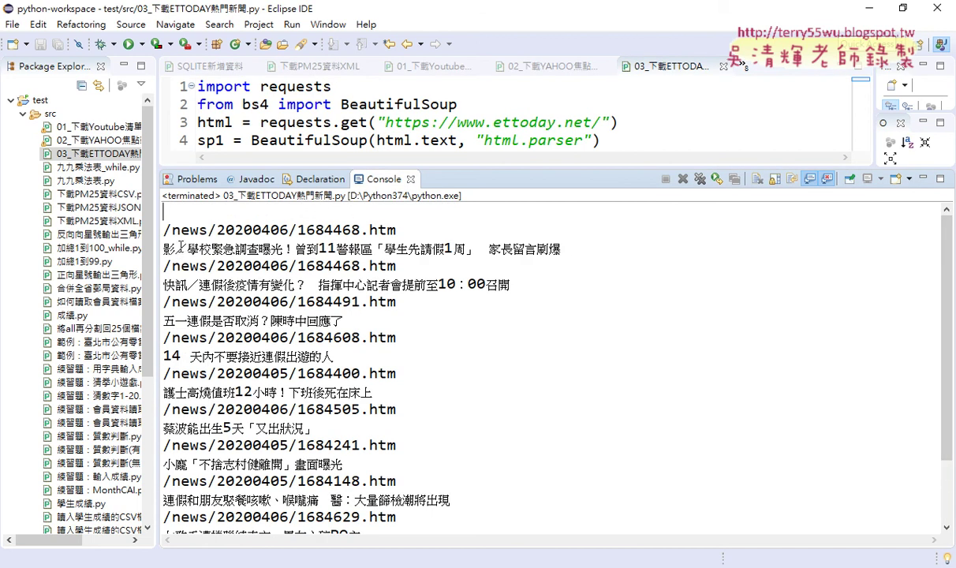
drag(394, 230, 133, 224)
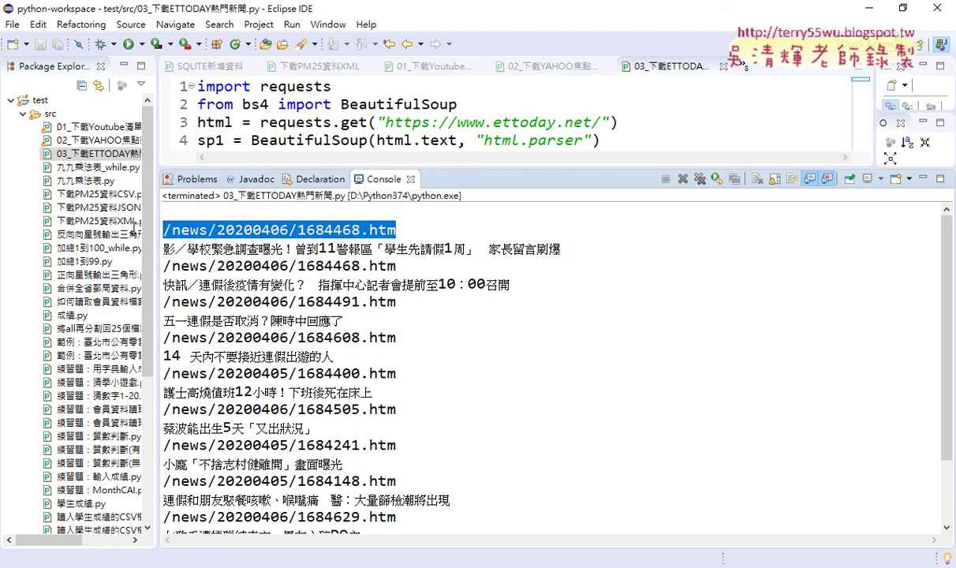
drag(560, 248, 138, 253)
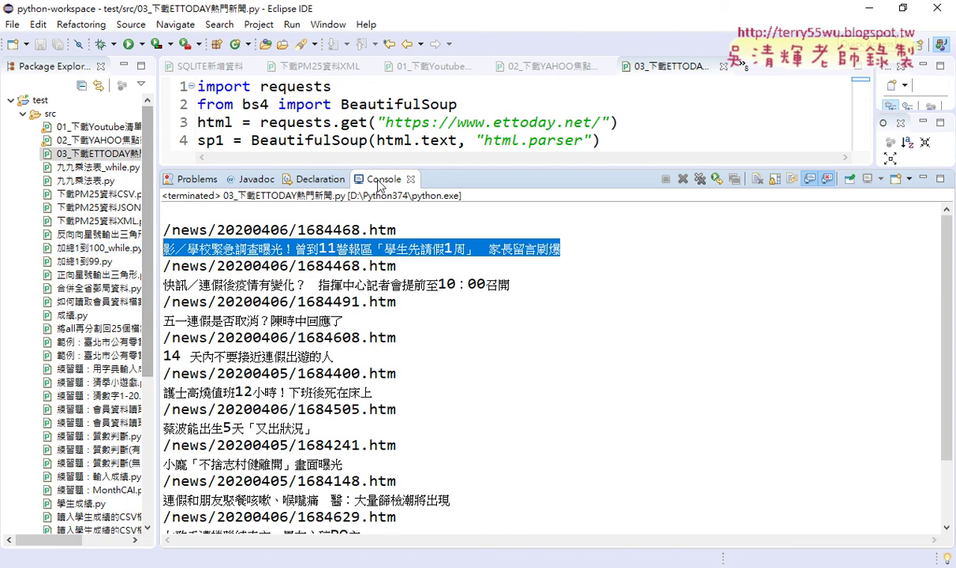
Step: Shrink the console back and check the links printed after the first headline
drag(398, 168, 397, 316)
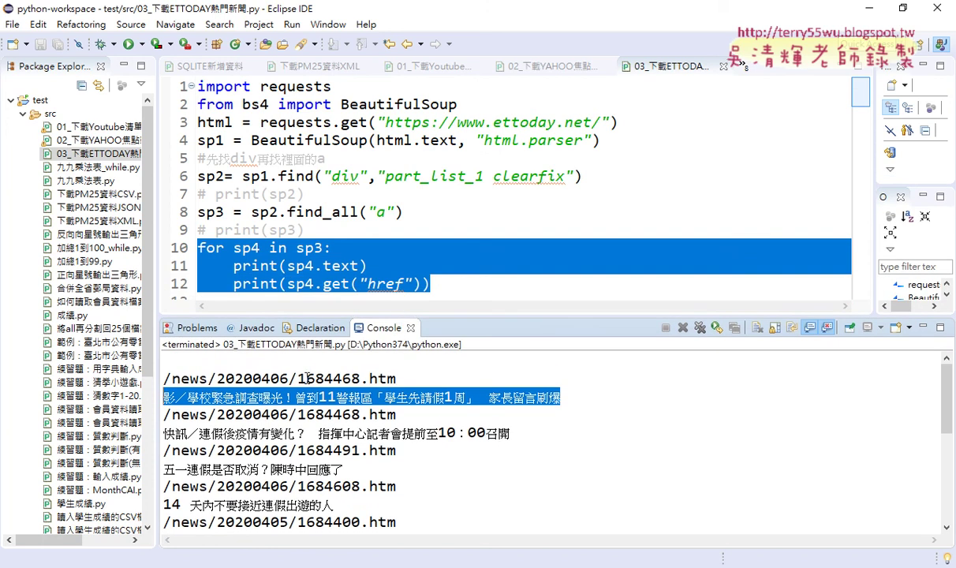
click(284, 361)
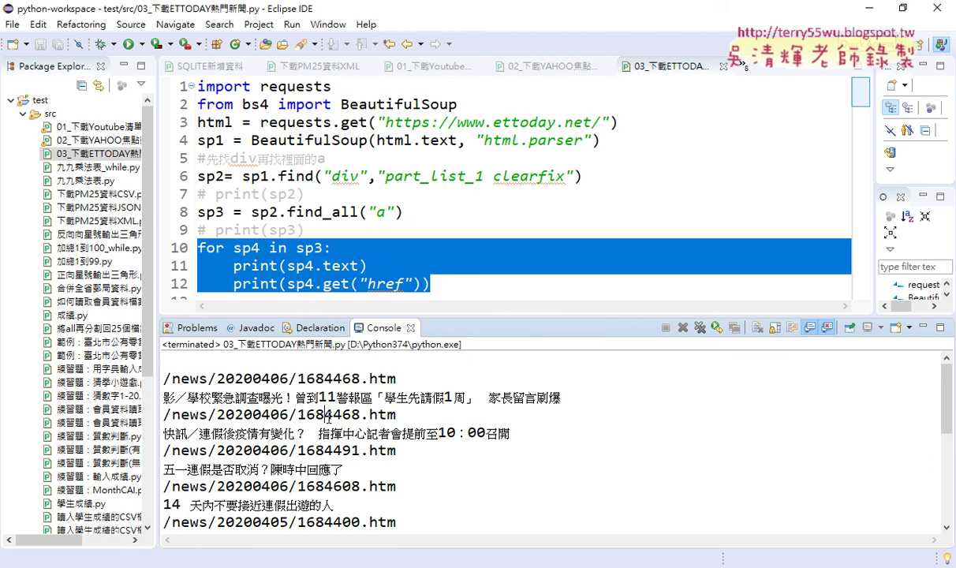
drag(397, 379, 162, 378)
click(403, 417)
drag(403, 417, 162, 415)
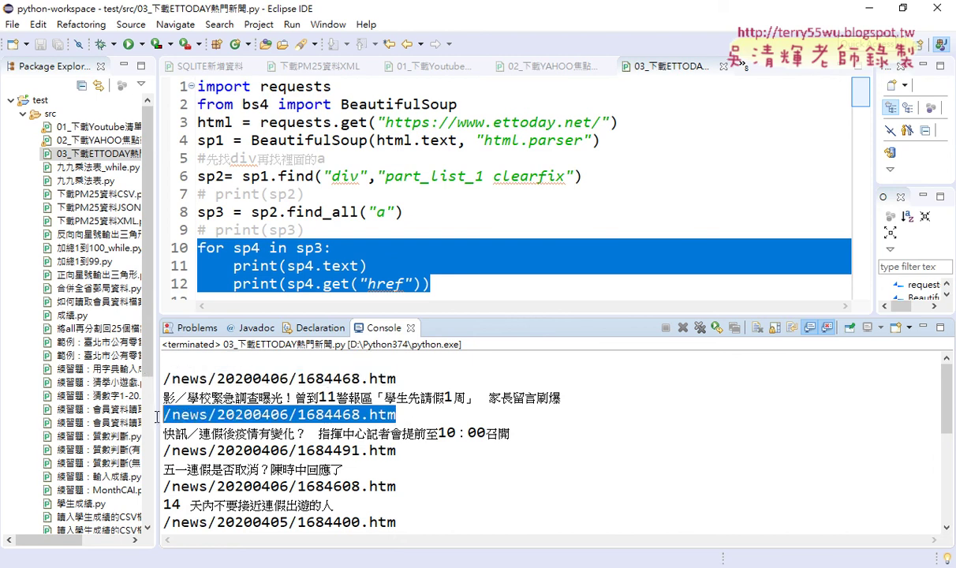